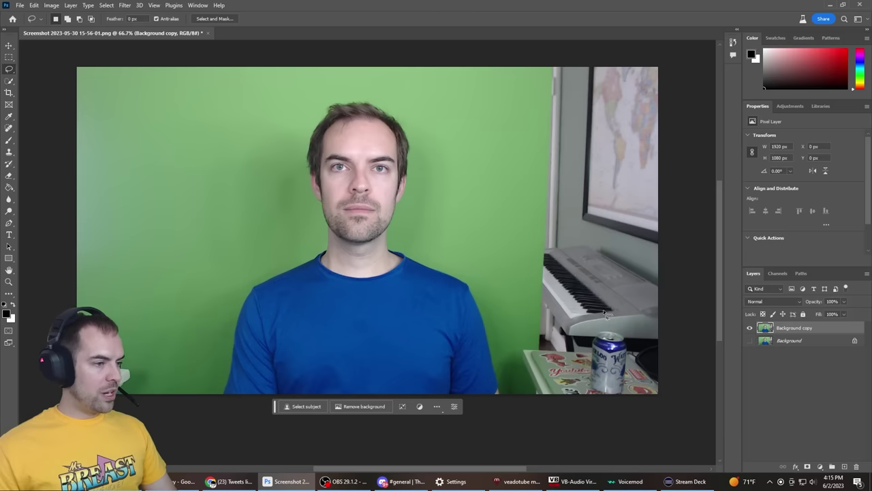
Step: Lasso the soda can and generate a 'remove can' fill over it
{"action": "left_click_drag", "start_coordinate": [585, 339], "coordinate": [643, 393]}
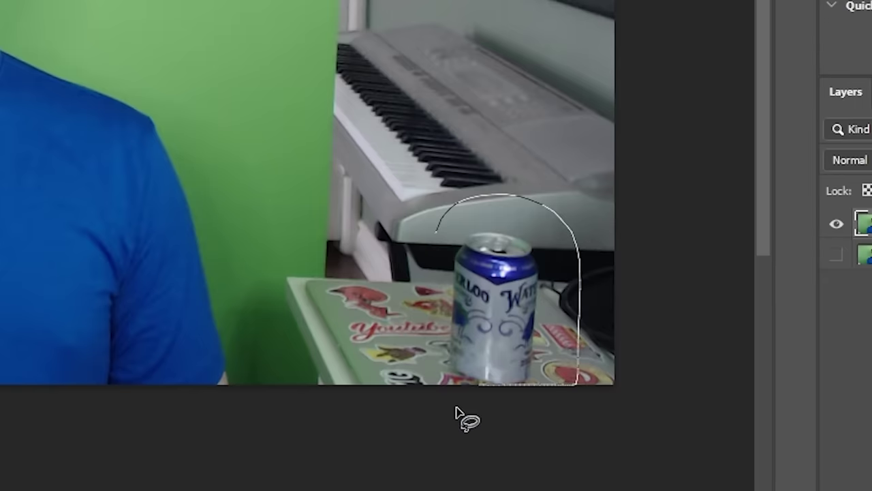
{"action": "left_click_drag", "start_coordinate": [411, 307], "coordinate": [525, 405]}
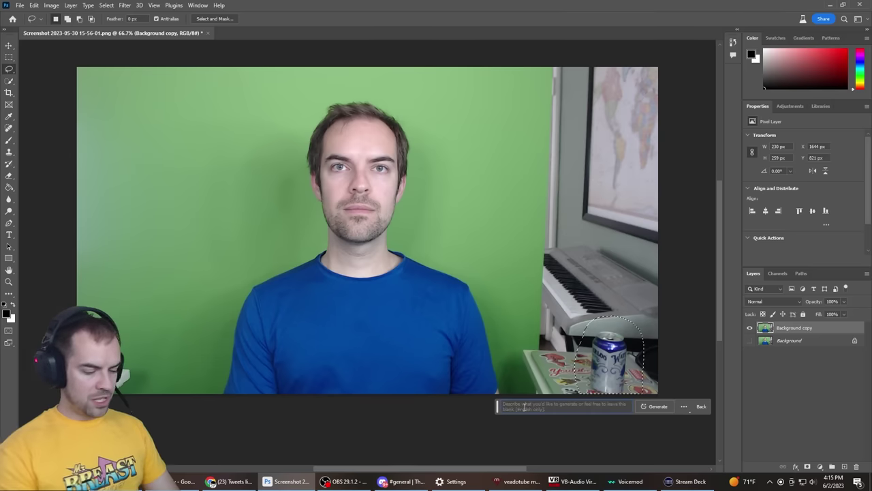
{"action": "type", "text": "remove can"}
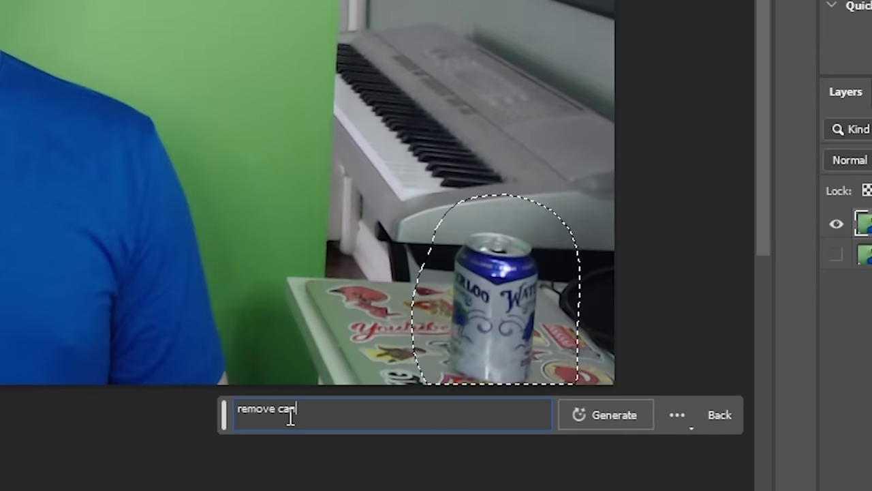
{"action": "key", "text": "Return"}
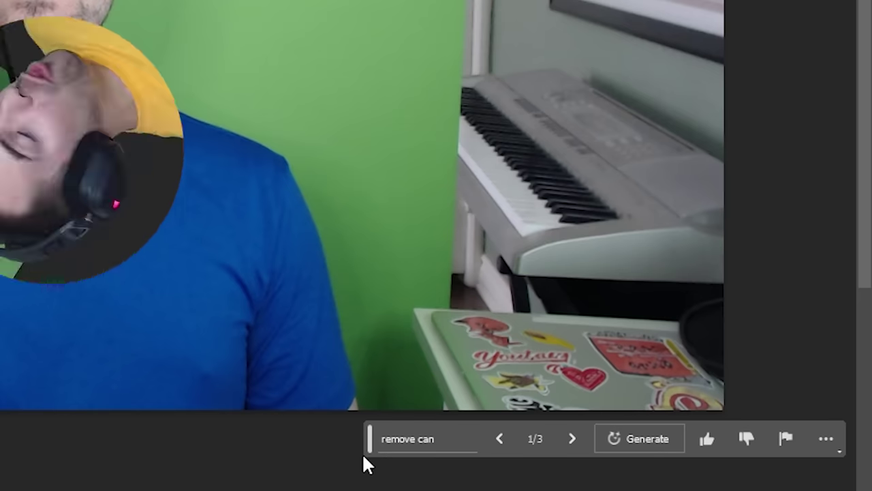
Step: Compare the second and third 'remove can' variations
{"action": "scroll", "coordinate": [605, 391], "scroll_direction": "up", "scroll_amount": 2}
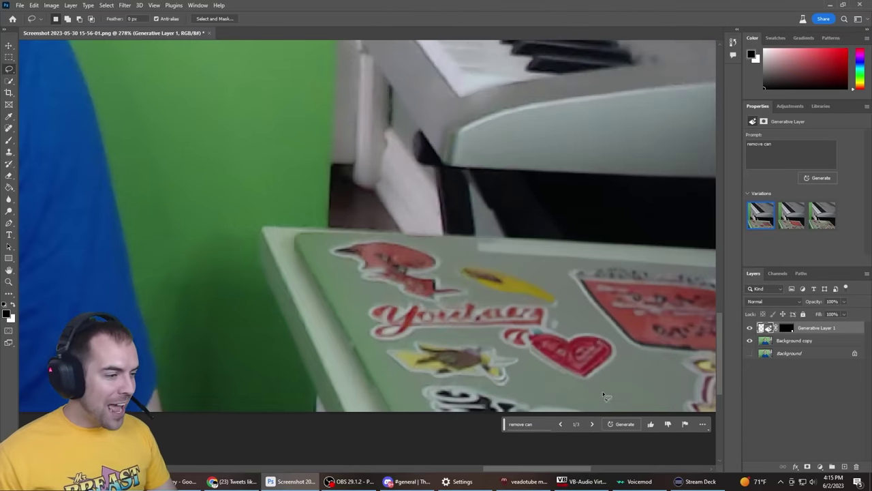
{"action": "scroll", "coordinate": [604, 385], "scroll_direction": "up", "scroll_amount": 1}
{"action": "scroll", "coordinate": [602, 380], "scroll_direction": "up", "scroll_amount": 1}
{"action": "scroll", "coordinate": [600, 375], "scroll_direction": "up", "scroll_amount": 1}
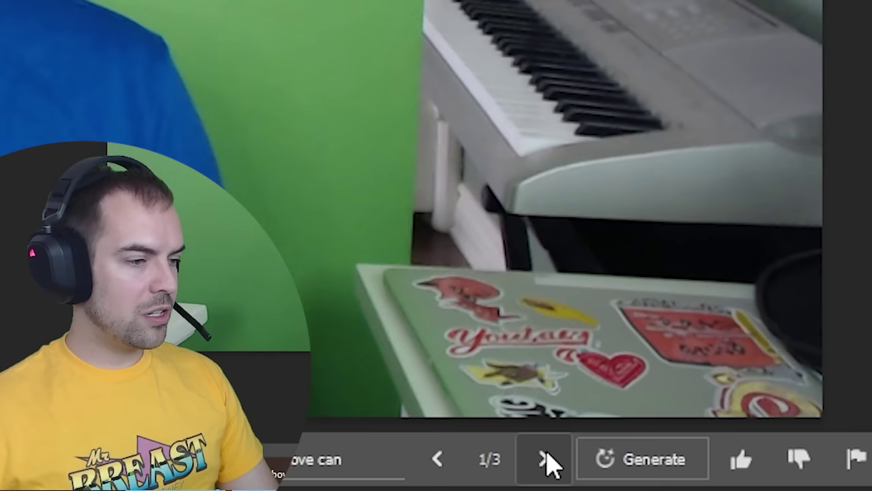
{"action": "left_click", "coordinate": [591, 428]}
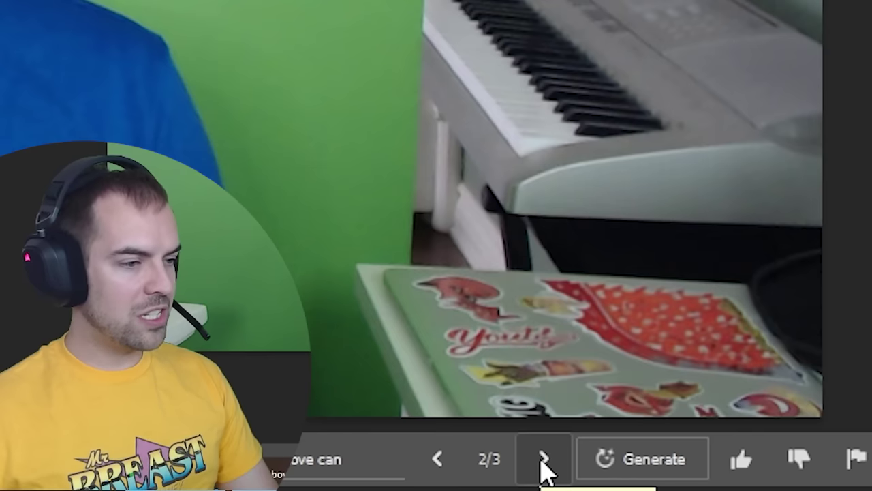
{"action": "left_click", "coordinate": [542, 458]}
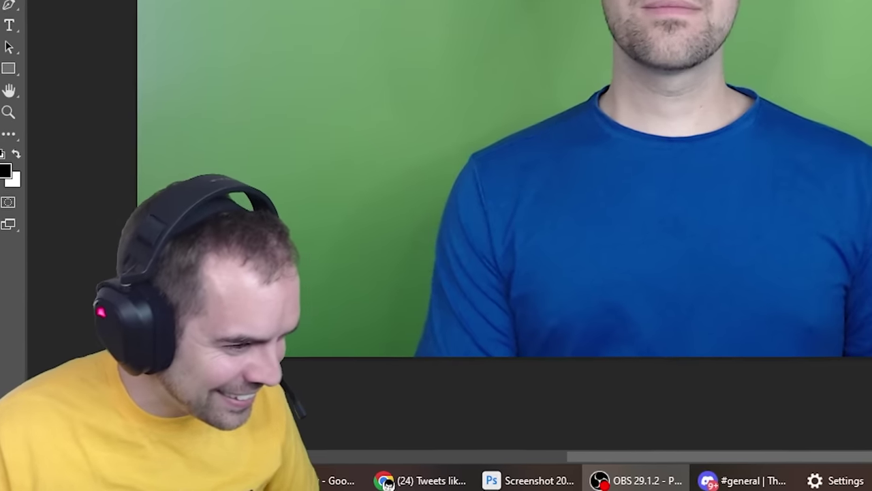
Step: Generate a chicken floating beside the man's head and view variation 3/3
{"action": "type", "text": "chiken"}
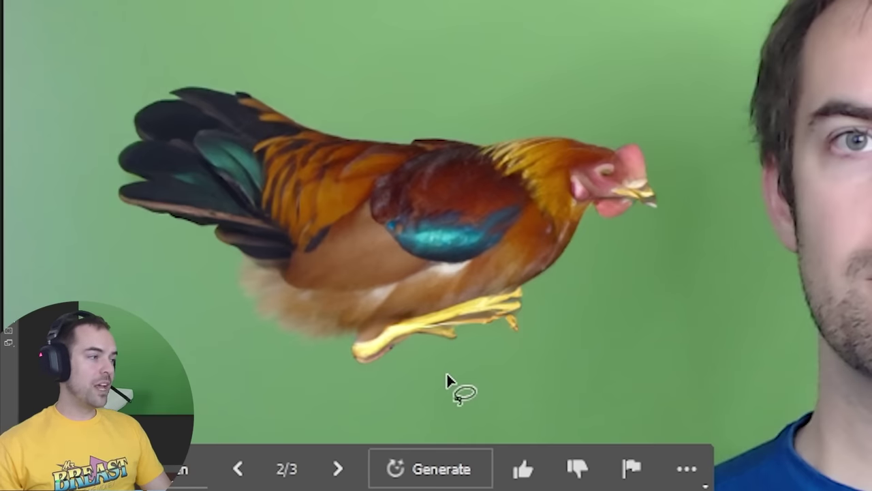
{"action": "left_click", "coordinate": [338, 469]}
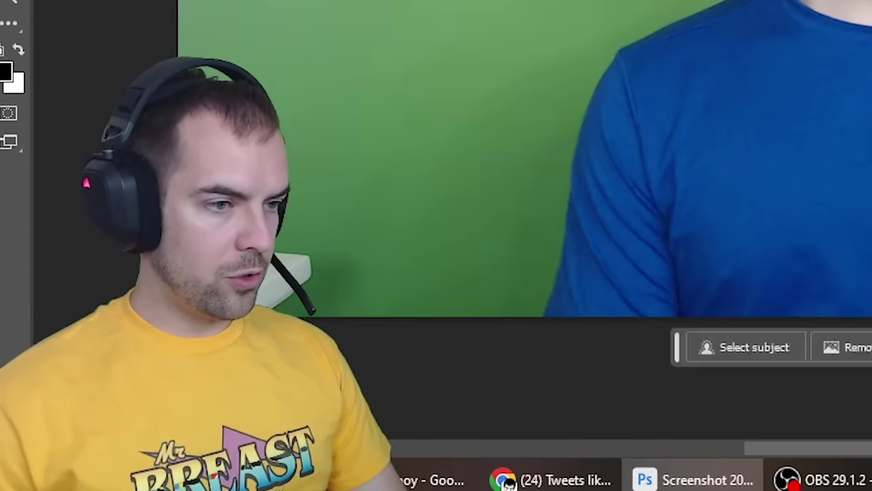
Step: Lasso a patch of the shirt, generate a fill there, then start an ogre prompt
{"action": "left_click_drag", "start_coordinate": [495, 327], "coordinate": [635, 334]}
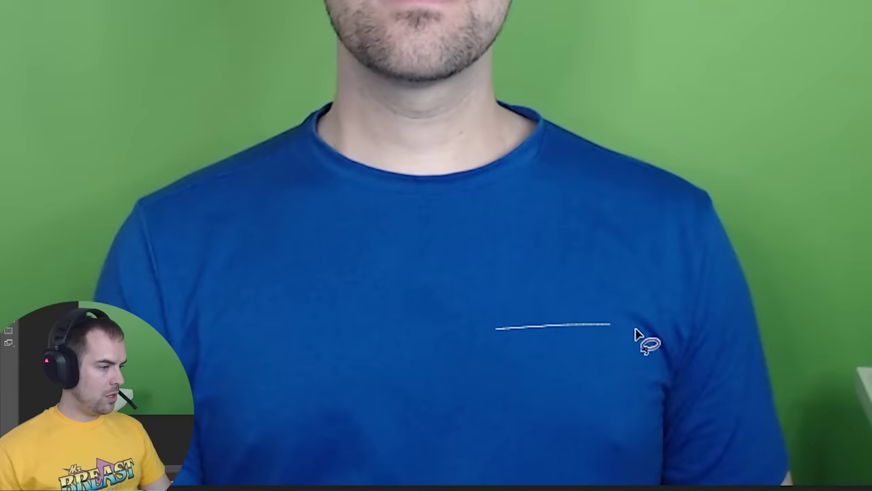
{"action": "left_click_drag", "start_coordinate": [706, 422], "coordinate": [695, 485]}
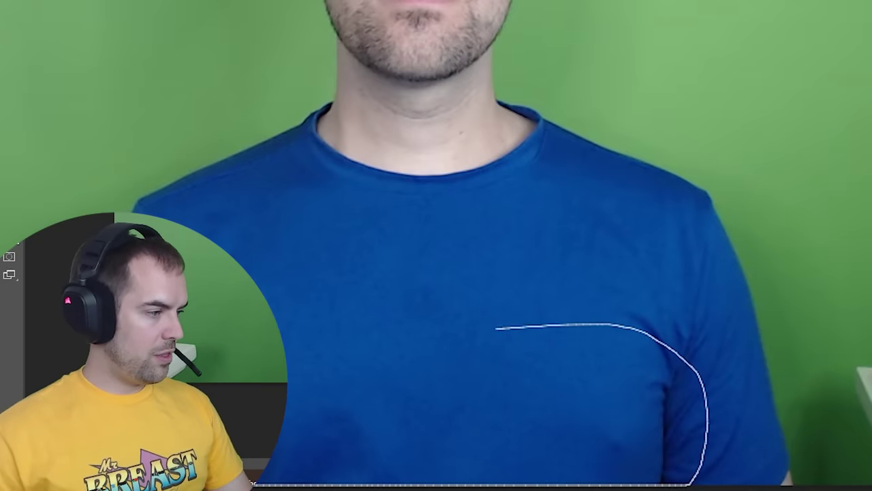
{"action": "type", "text": "nipples"}
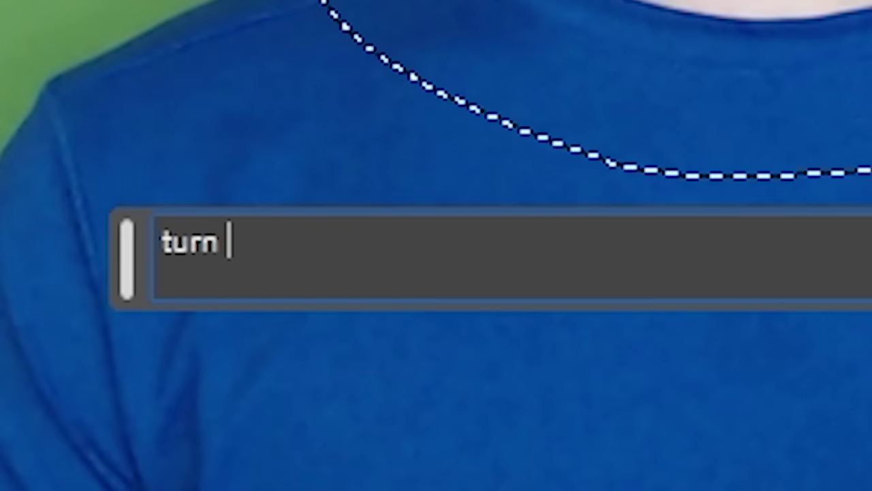
{"action": "type", "text": "into "}
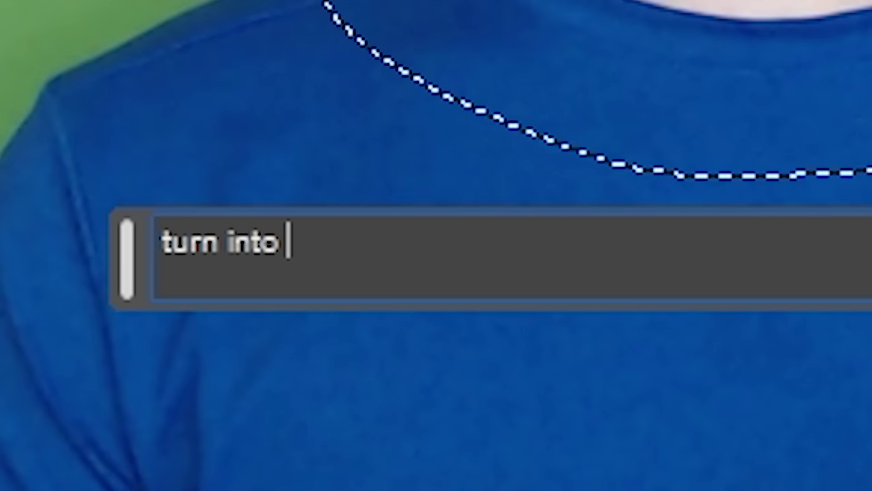
{"action": "type", "text": "an ogr"}
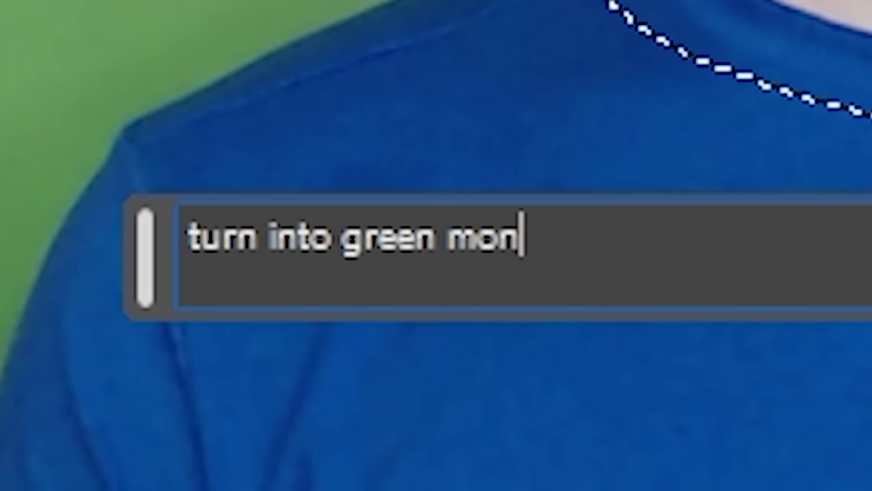
Step: Turn the head into a green monster, then add green antennae and switch variations
{"action": "type", "text": "ster"}
{"action": "key", "text": "Return"}
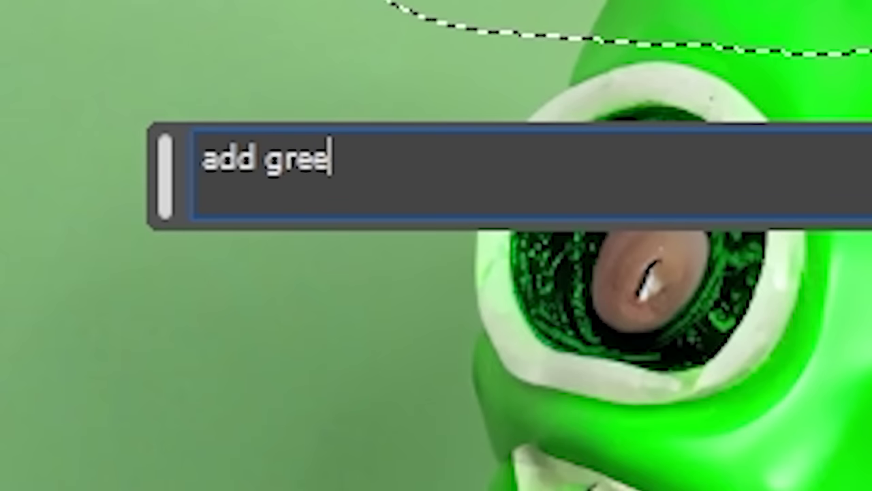
{"action": "type", "text": "n antenna"}
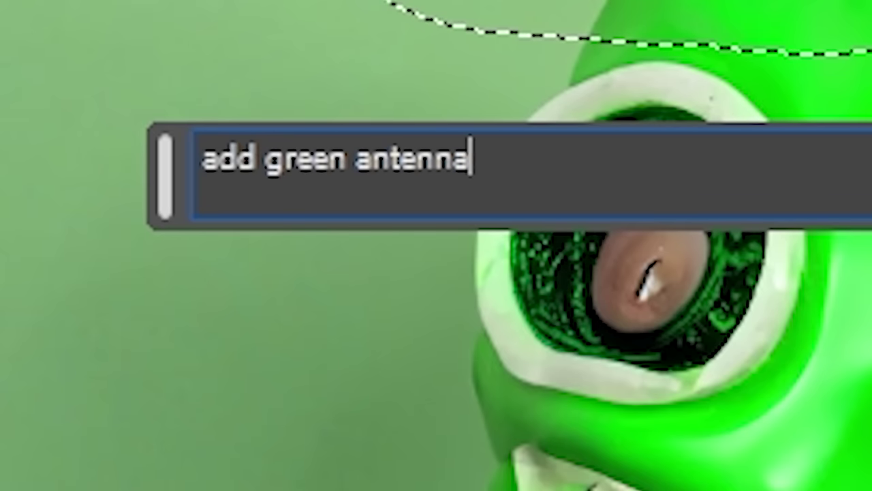
{"action": "type", "text": "e"}
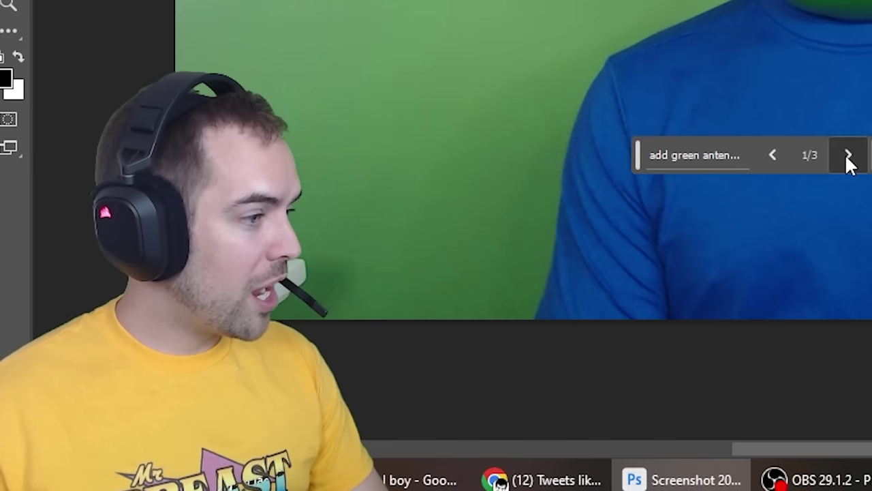
{"action": "left_click", "coordinate": [359, 160]}
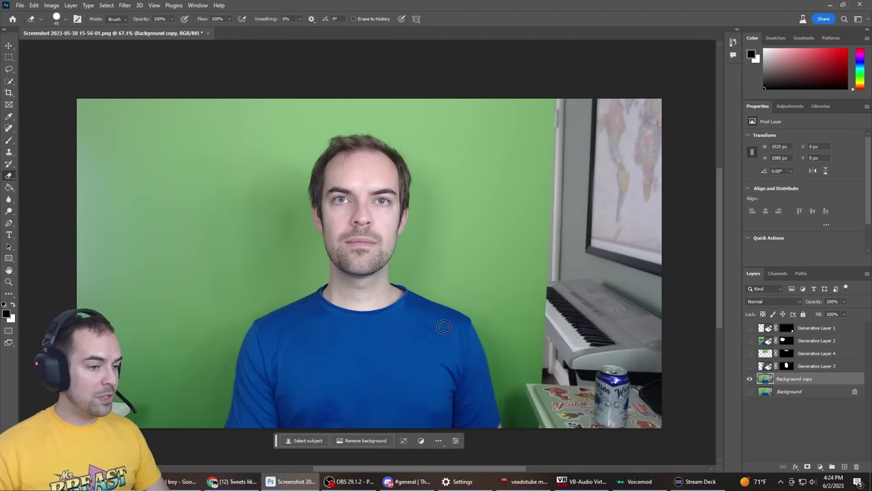
{"action": "key", "text": "ctrl+t"}
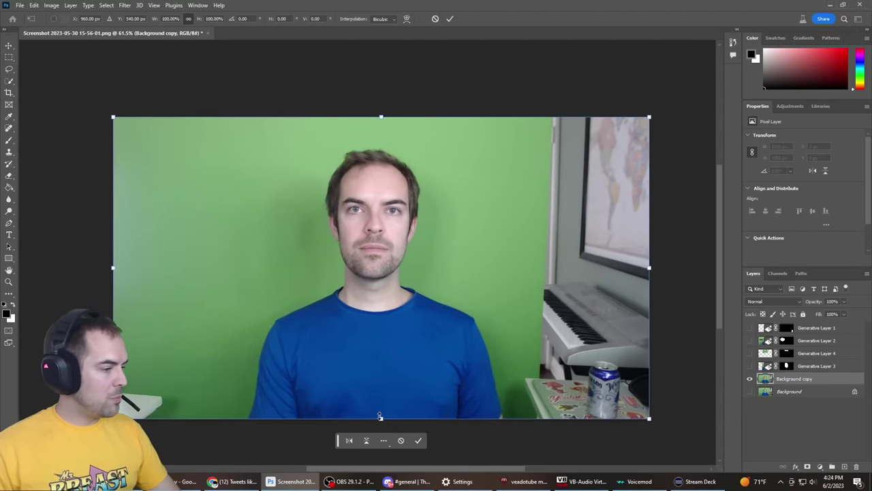
{"action": "left_click_drag", "start_coordinate": [381, 418], "coordinate": [378, 267]}
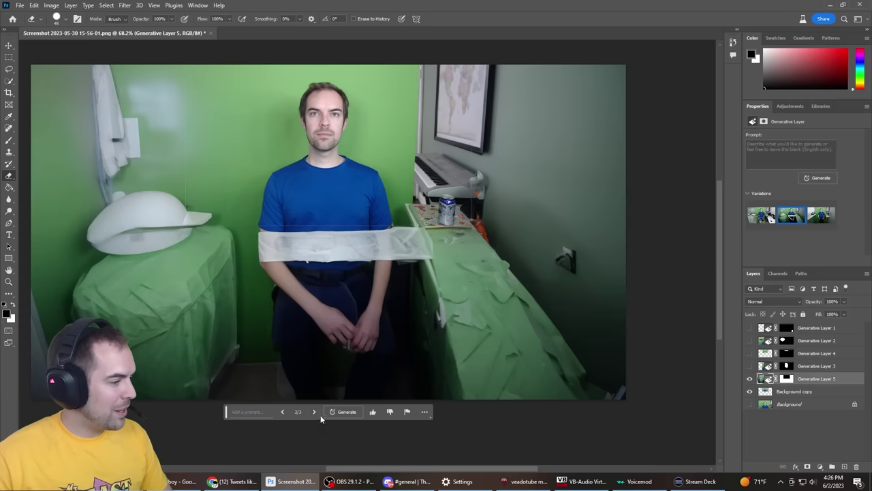
{"action": "left_click", "coordinate": [316, 410]}
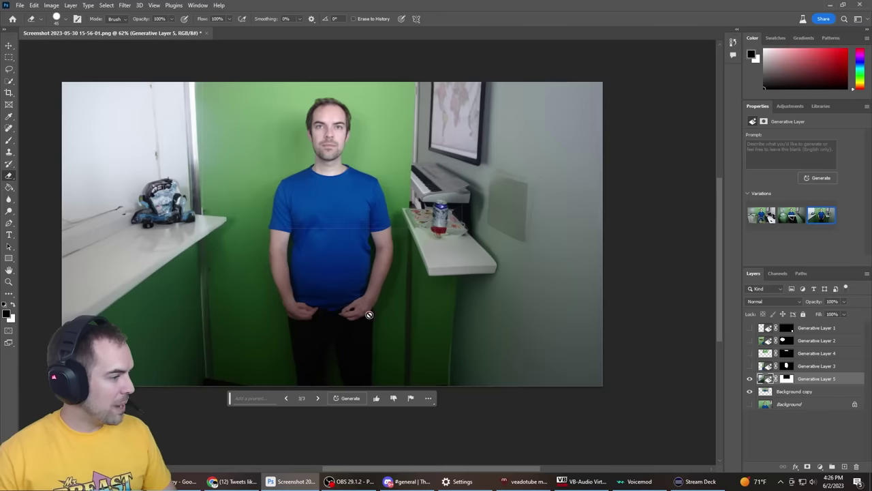
{"action": "scroll", "coordinate": [369, 314], "scroll_direction": "up", "scroll_amount": 3}
{"action": "scroll", "coordinate": [372, 284], "scroll_direction": "up", "scroll_amount": 3}
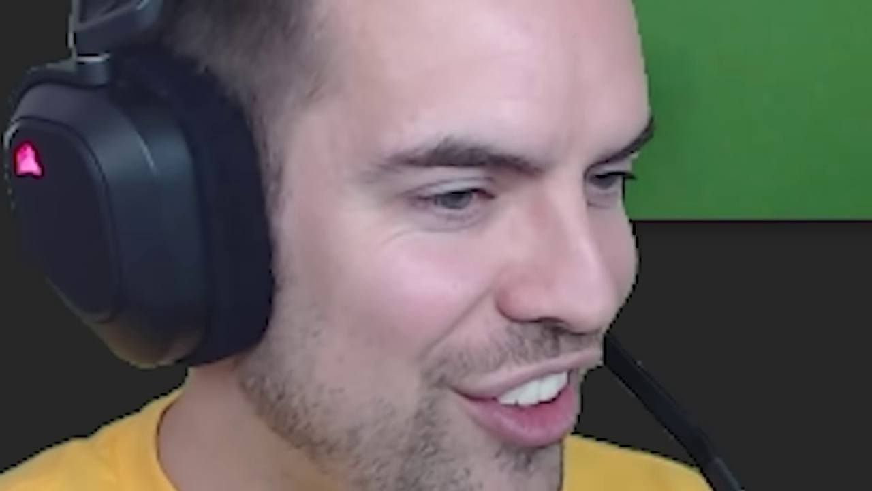
Step: Quick-select the green screen and generate 'remove green screen', showing variation 3/3
{"action": "key", "text": "w"}
{"action": "left_click", "coordinate": [475, 194]}
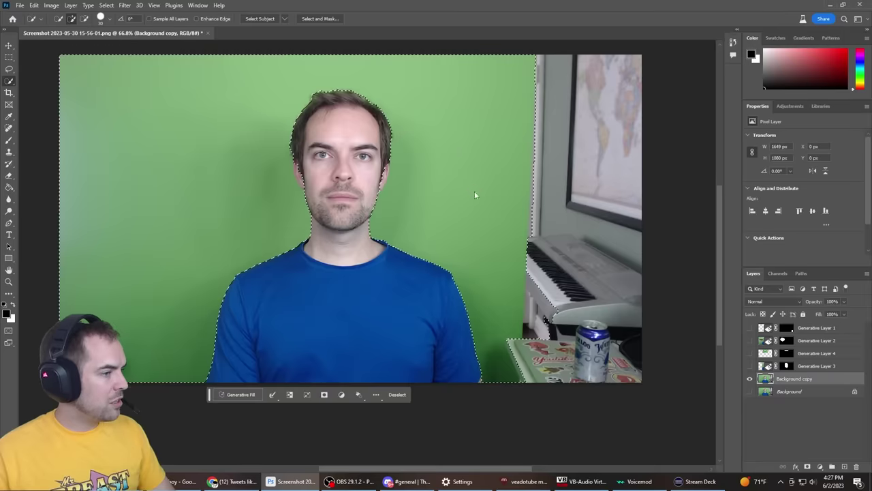
{"action": "left_click", "coordinate": [238, 394]}
{"action": "type", "text": "remove "}
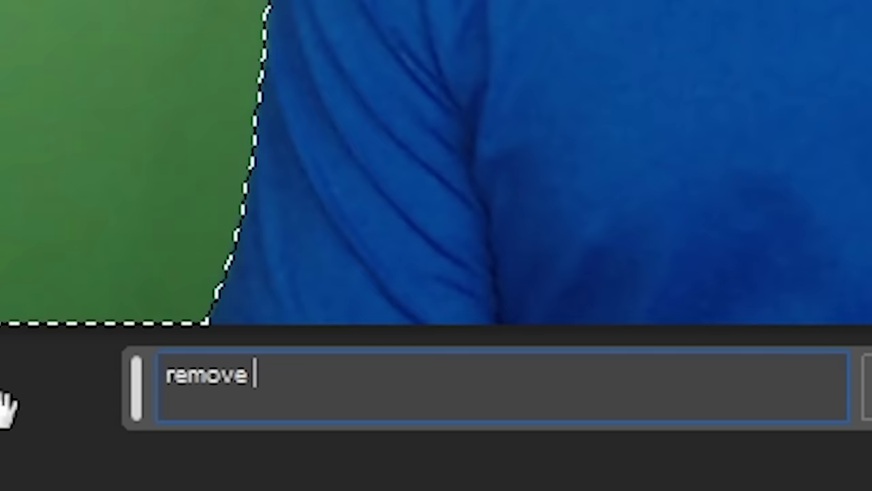
{"action": "type", "text": "green screen"}
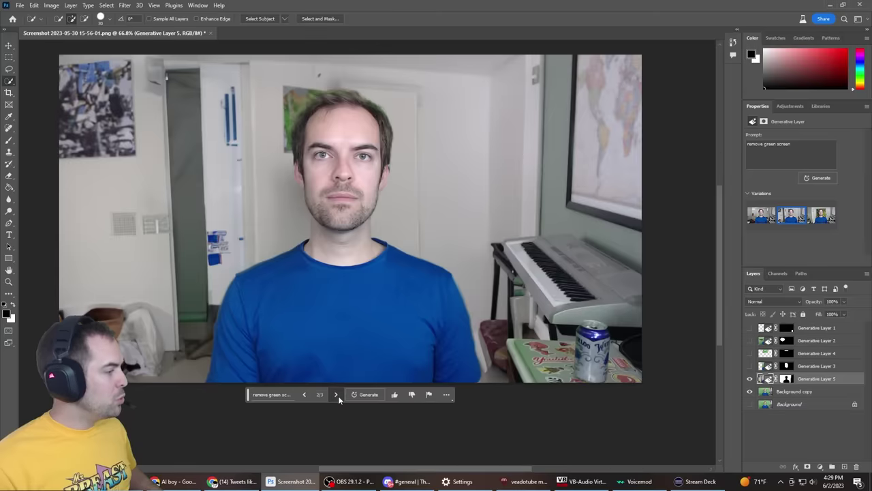
{"action": "left_click", "coordinate": [336, 395]}
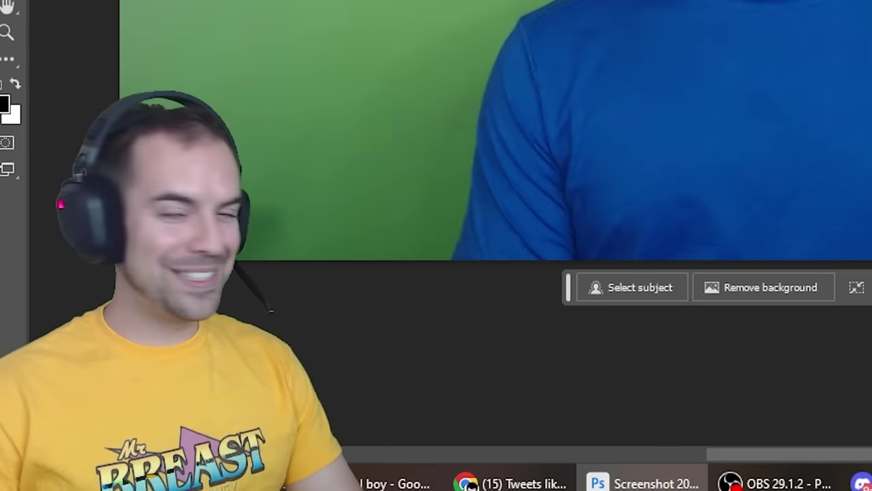
Step: Enter a 'turn into minion' prompt and scroll through the layers to hide the banana result
{"action": "type", "text": "turn in"}
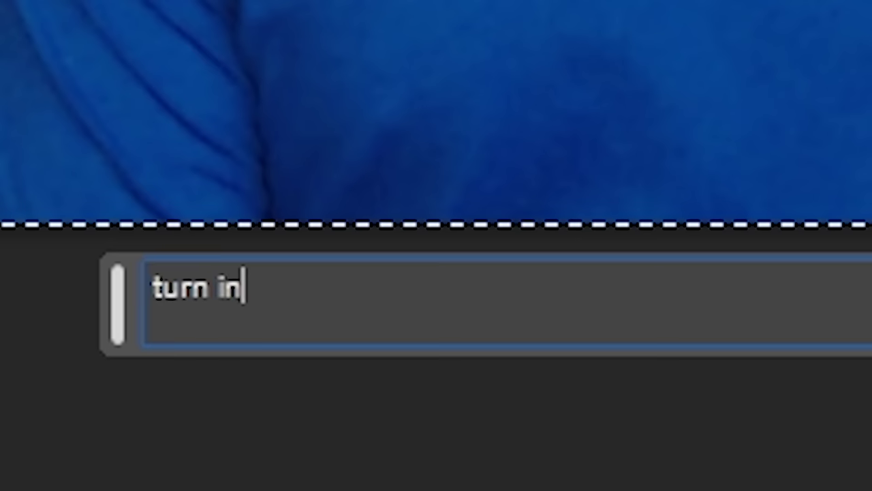
{"action": "type", "text": "to minion"}
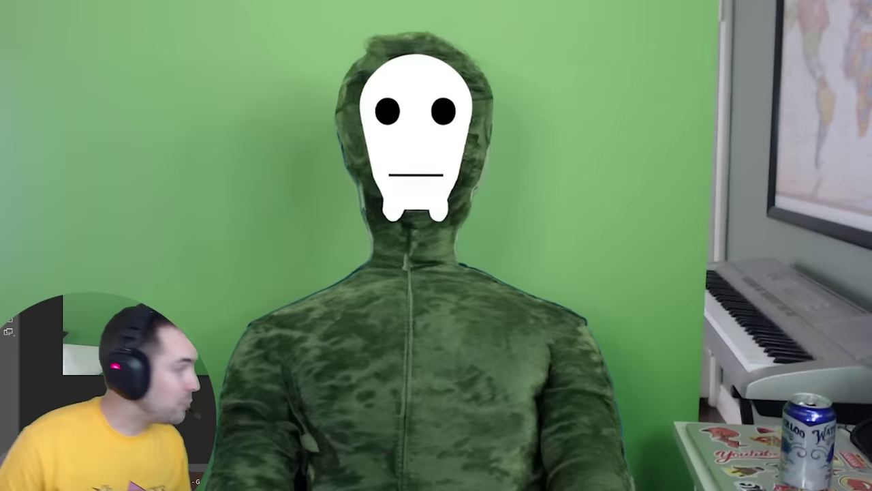
{"action": "scroll", "coordinate": [344, 119], "scroll_direction": "up", "scroll_amount": 3}
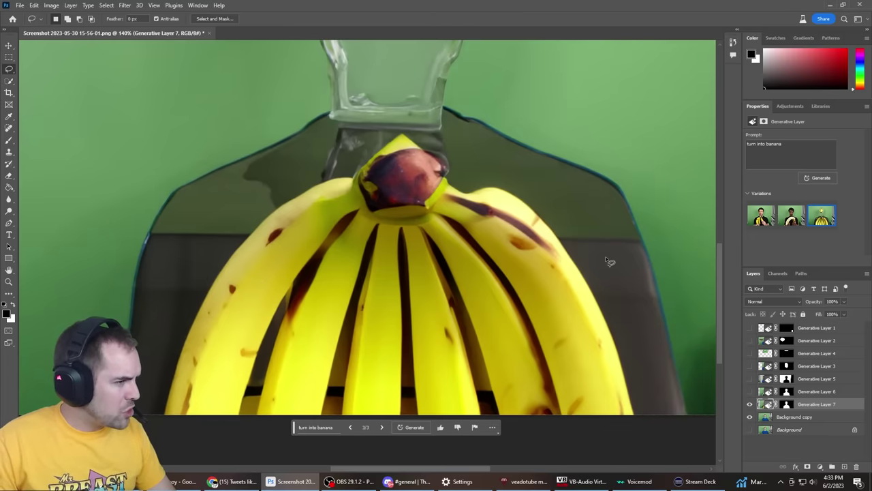
{"action": "scroll", "coordinate": [610, 261], "scroll_direction": "down", "scroll_amount": 2, "text": "alt"}
{"action": "scroll", "coordinate": [336, 281], "scroll_direction": "up", "scroll_amount": 2}
{"action": "scroll", "coordinate": [336, 281], "scroll_direction": "up", "scroll_amount": 2}
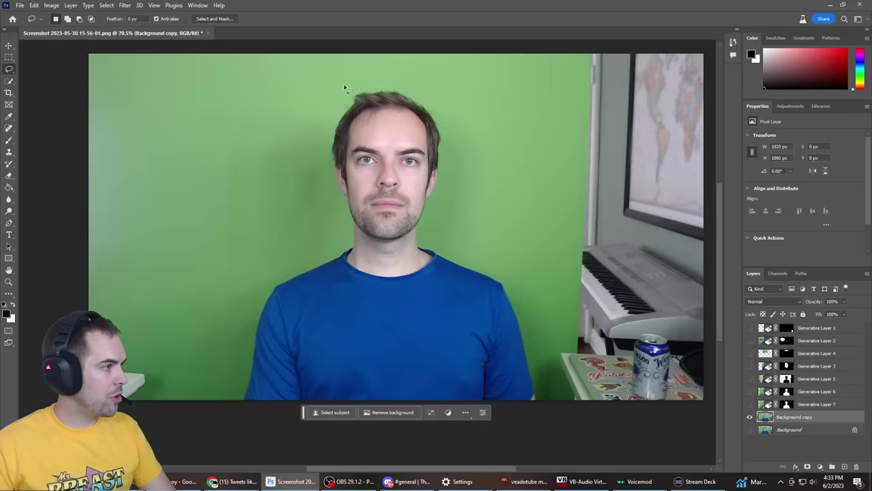
Step: Generate 'make him look angry' over the head, browse variations, then hide that layer
{"action": "left_click_drag", "start_coordinate": [344, 87], "coordinate": [444, 96]}
{"action": "type", "text": "evil"}
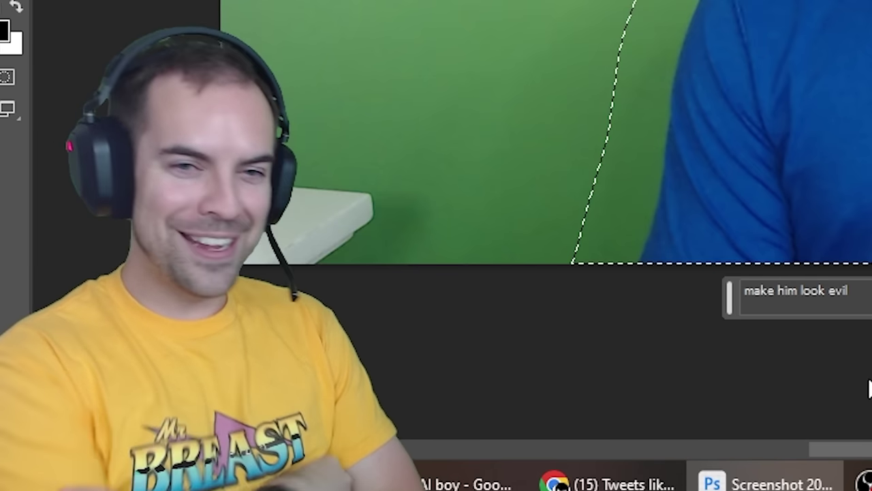
{"action": "key", "text": "BackSpace"}
{"action": "key", "text": "BackSpace"}
{"action": "key", "text": "BackSpace"}
{"action": "type", "text": "ook angry"}
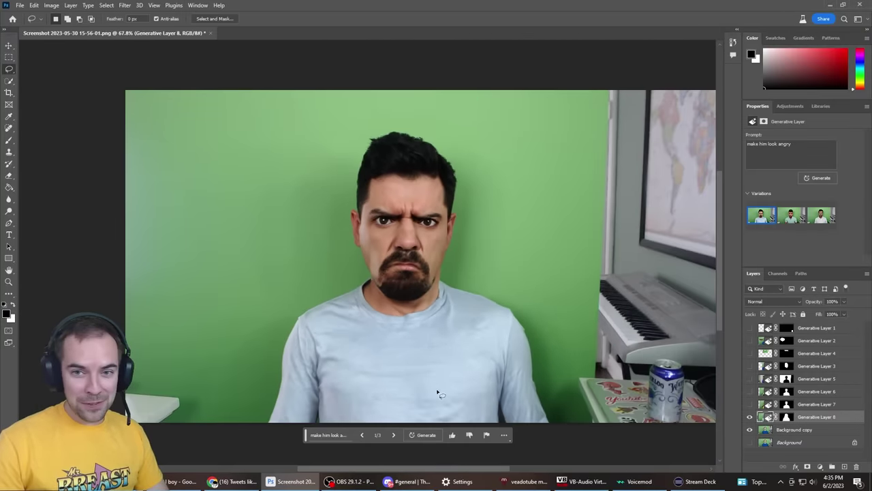
{"action": "left_click_drag", "start_coordinate": [408, 473], "coordinate": [421, 471]}
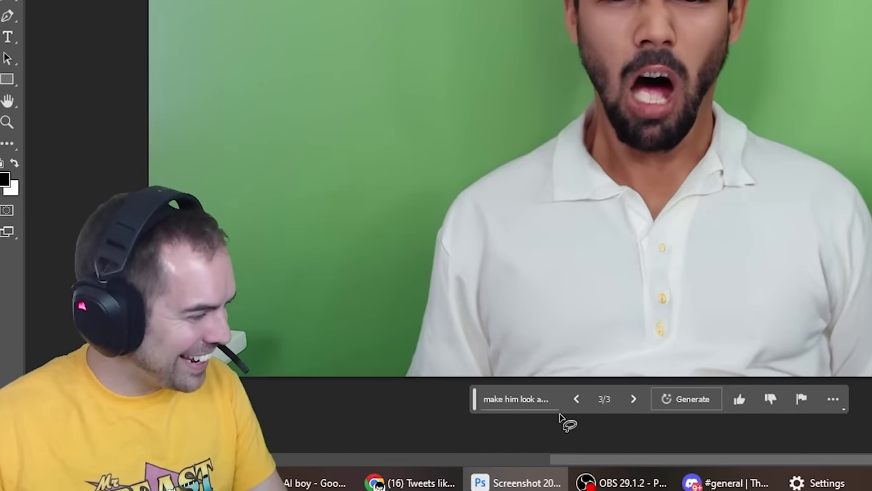
{"action": "left_click", "coordinate": [630, 392]}
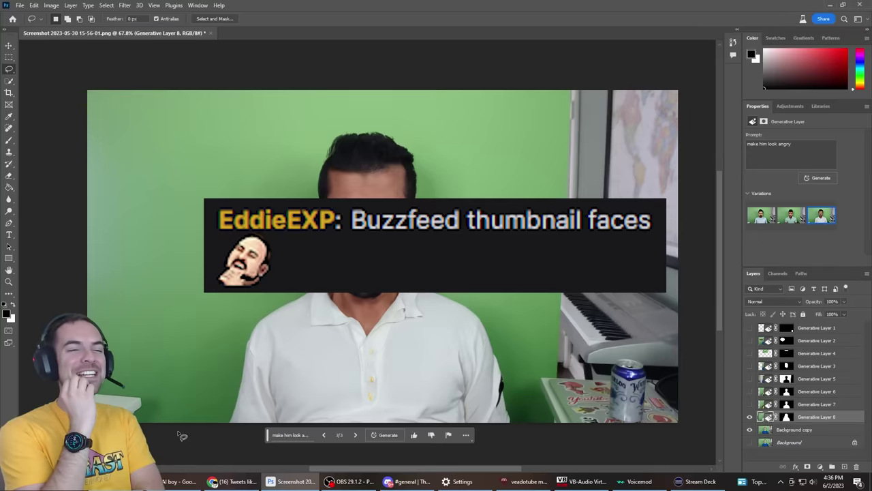
{"action": "left_click", "coordinate": [324, 434]}
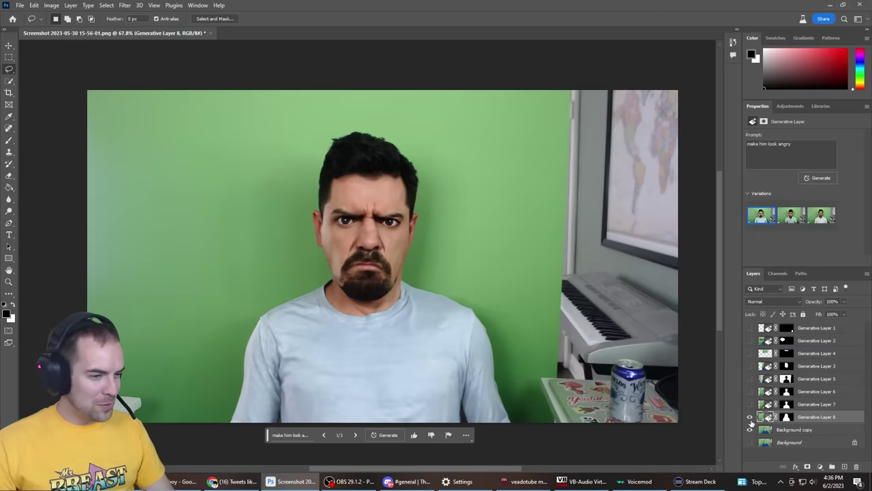
{"action": "left_click", "coordinate": [750, 416]}
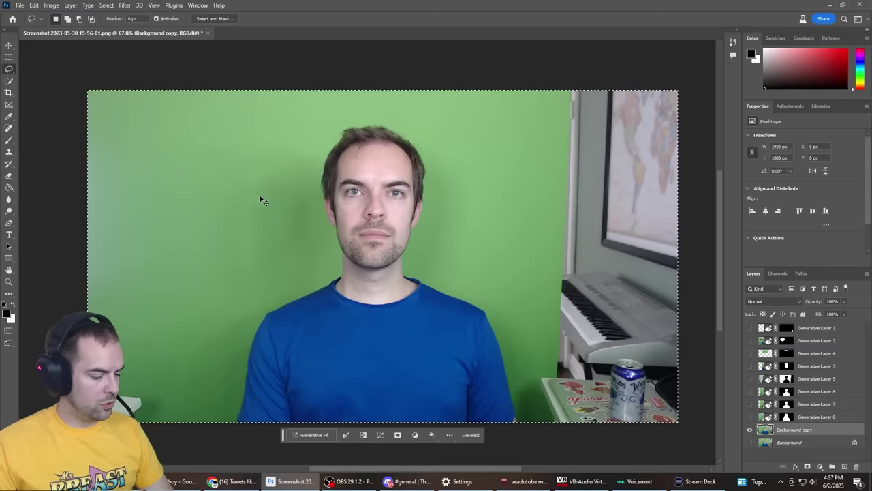
Step: Quick-select just the face, regenerate the angry look, and pick variation 3/3
{"action": "key", "text": "w"}
{"action": "left_click_drag", "start_coordinate": [374, 163], "coordinate": [379, 218]}
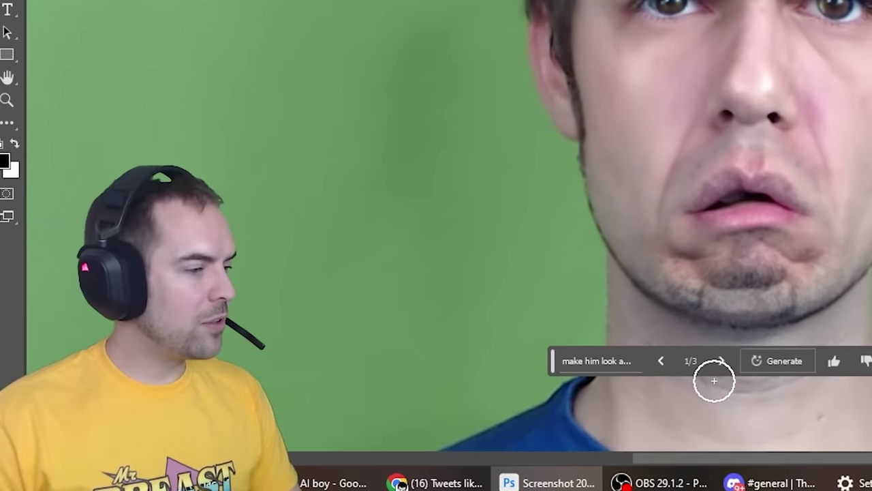
{"action": "left_click", "coordinate": [721, 361]}
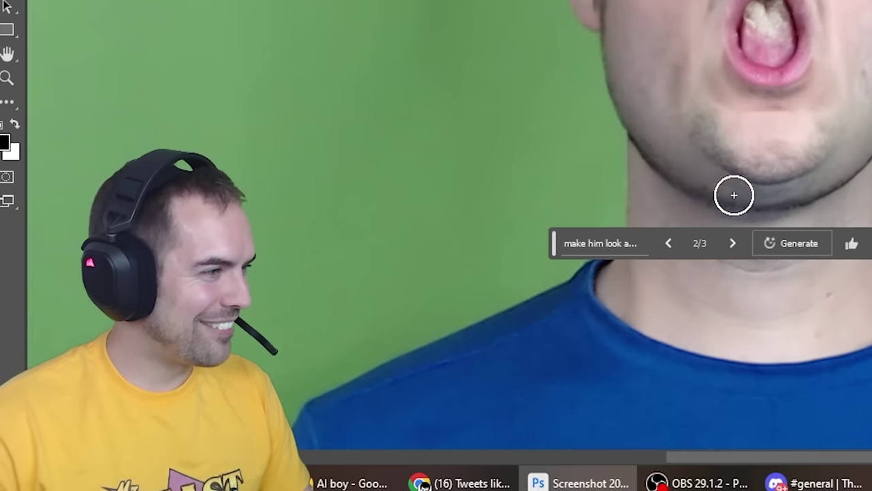
{"action": "left_click", "coordinate": [733, 243]}
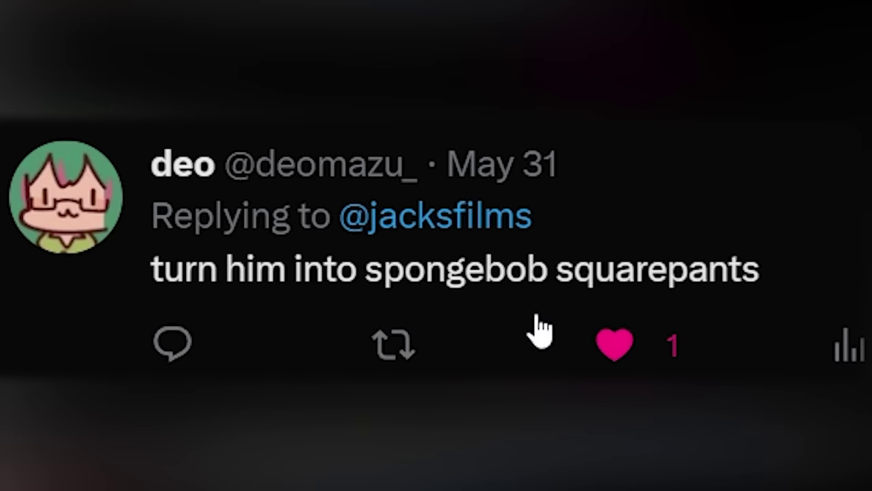
Step: Generate 'turn into a yellow sponge with a face' and keep the green-eyed variation 1/3
{"action": "type", "text": "into "}
{"action": "type", "text": "a "}
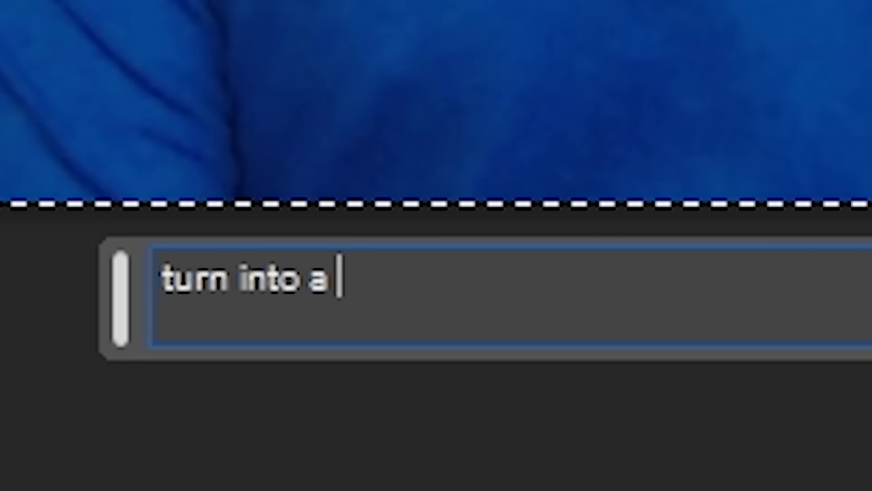
{"action": "type", "text": "yellow sponge with "}
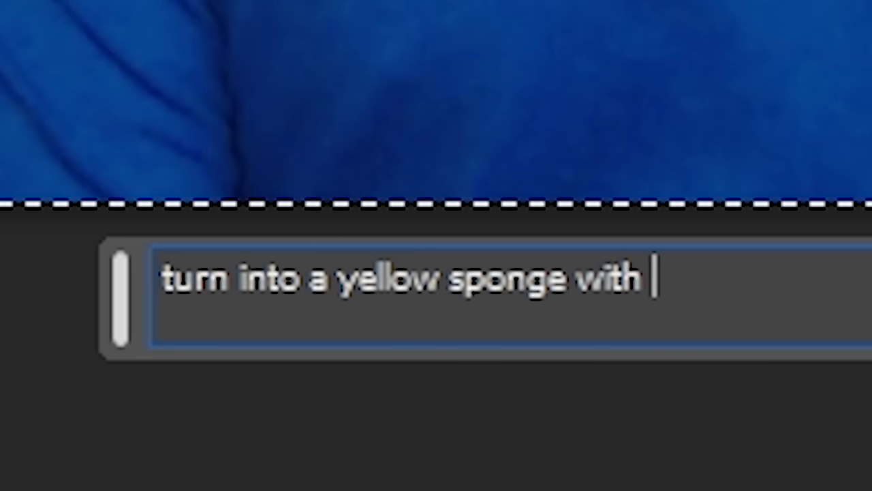
{"action": "type", "text": "a face"}
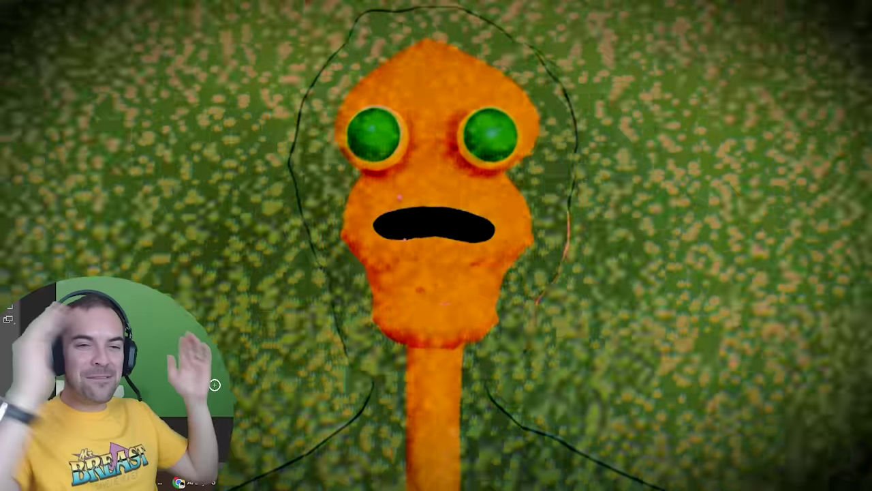
{"action": "scroll", "coordinate": [341, 295], "scroll_direction": "down", "scroll_amount": 5}
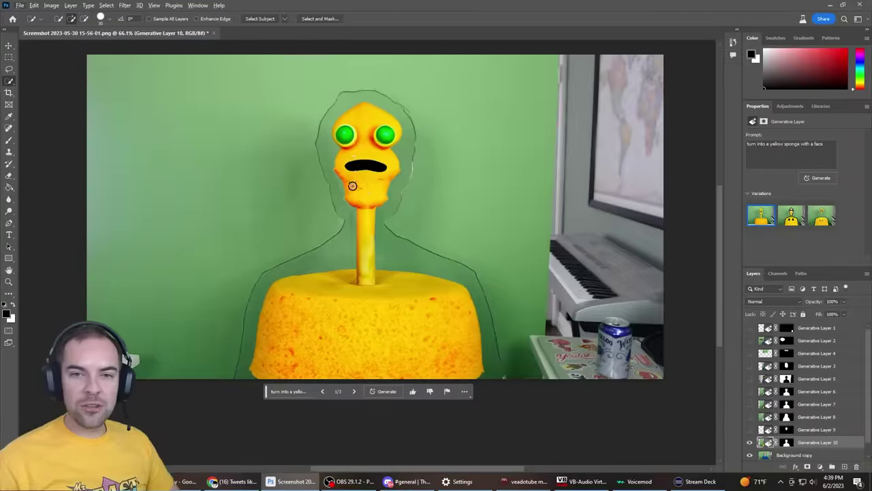
{"action": "scroll", "coordinate": [372, 170], "scroll_direction": "up", "scroll_amount": 1}
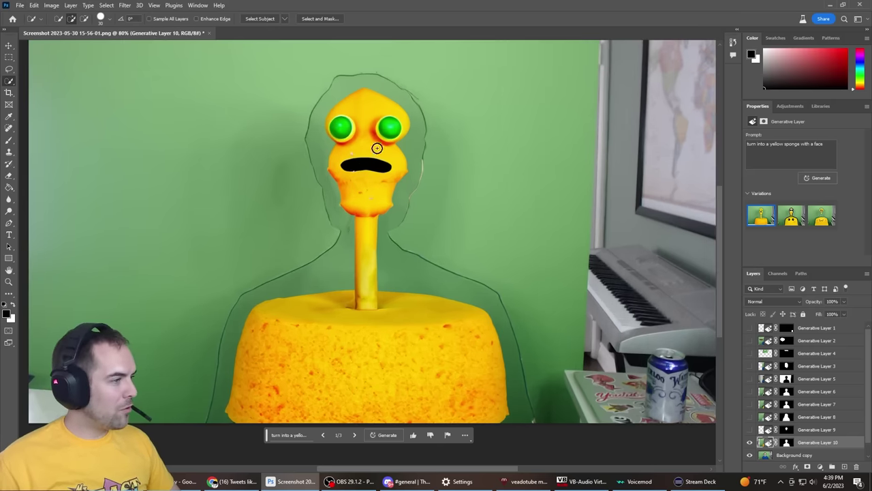
{"action": "scroll", "coordinate": [360, 334], "scroll_direction": "up", "scroll_amount": 3}
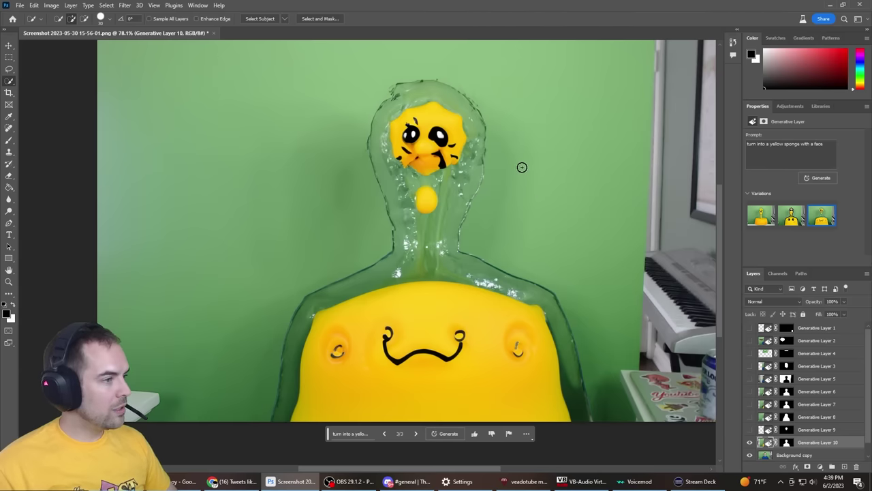
{"action": "scroll", "coordinate": [522, 167], "scroll_direction": "up", "scroll_amount": 1}
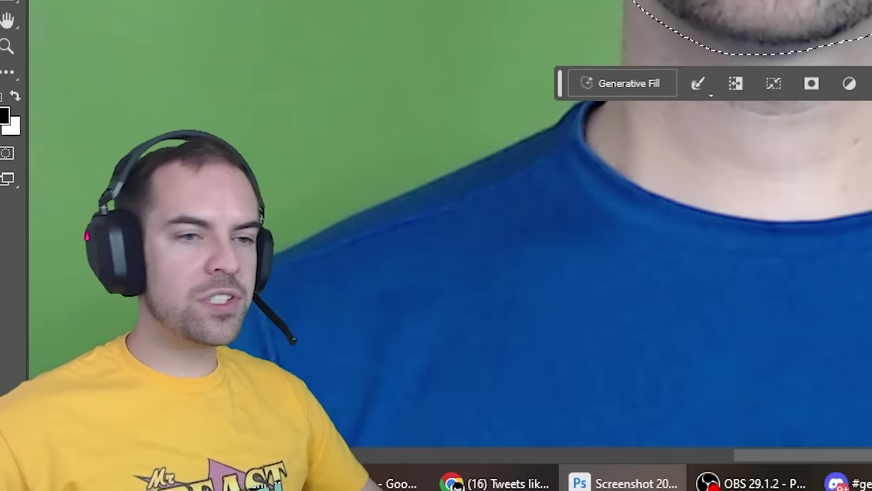
Step: Generate 'remove beard' on the lower face and show variation 2/3
{"action": "type", "text": "eard"}
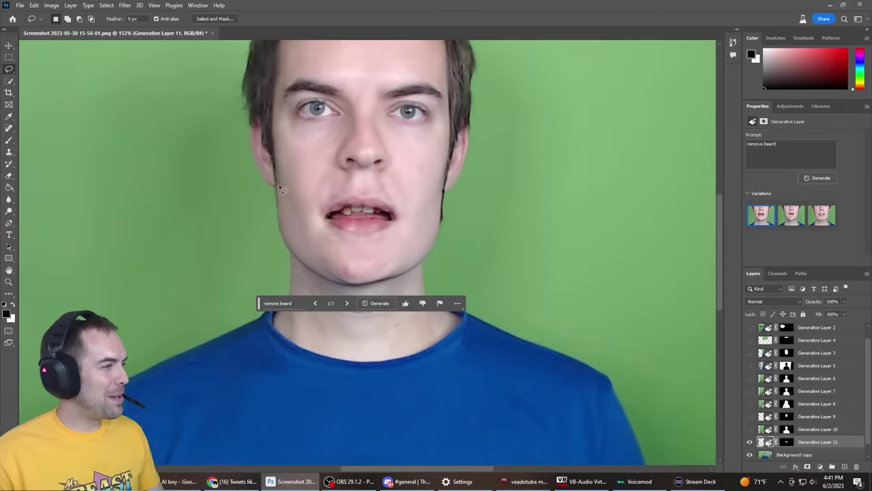
{"action": "scroll", "coordinate": [207, 197], "scroll_direction": "down", "scroll_amount": 2}
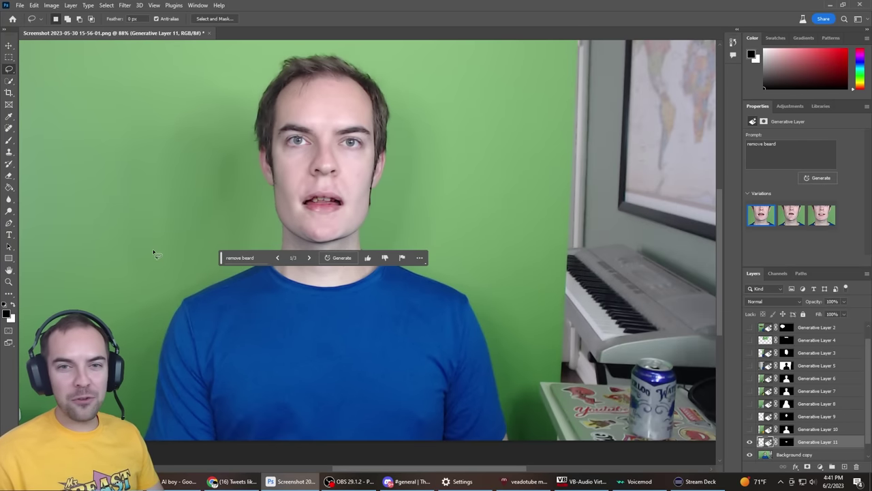
{"action": "scroll", "coordinate": [307, 190], "scroll_direction": "up", "scroll_amount": 3}
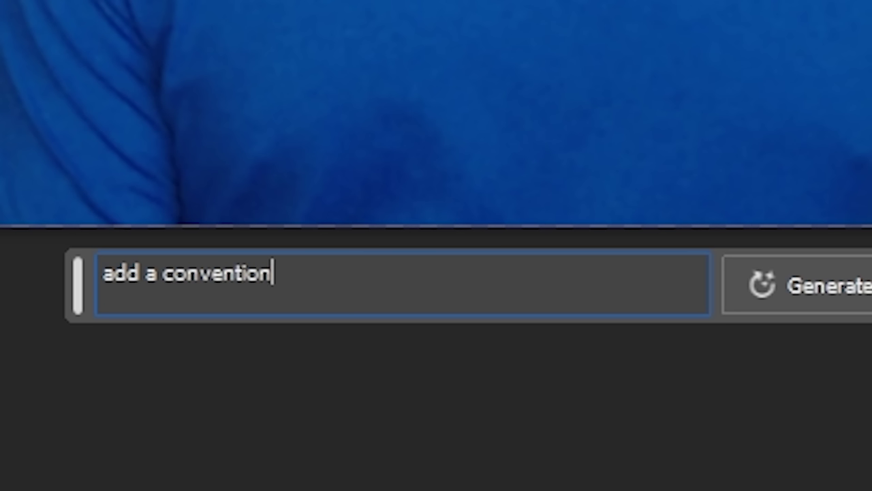
Step: Try prompts for a costumed animal convention crowd and animal mascots in a hotel lobby
{"action": "type", "text": "people"}
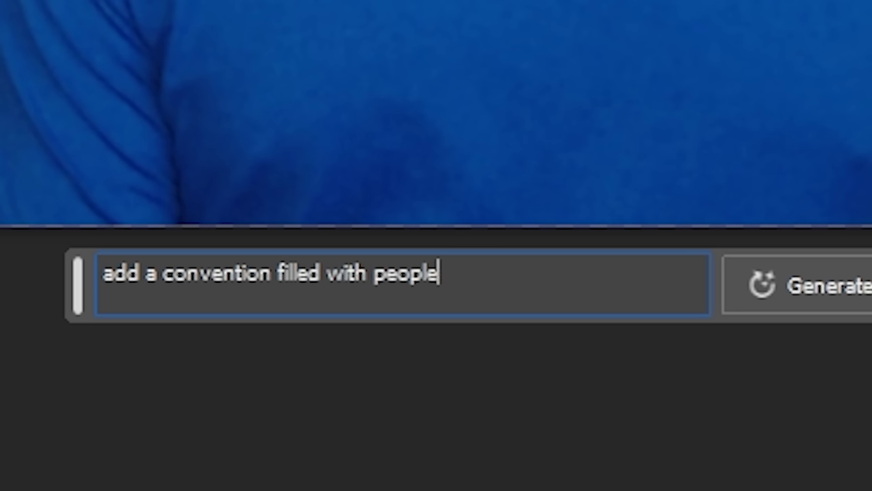
{"action": "type", "text": " dressed up as animals"}
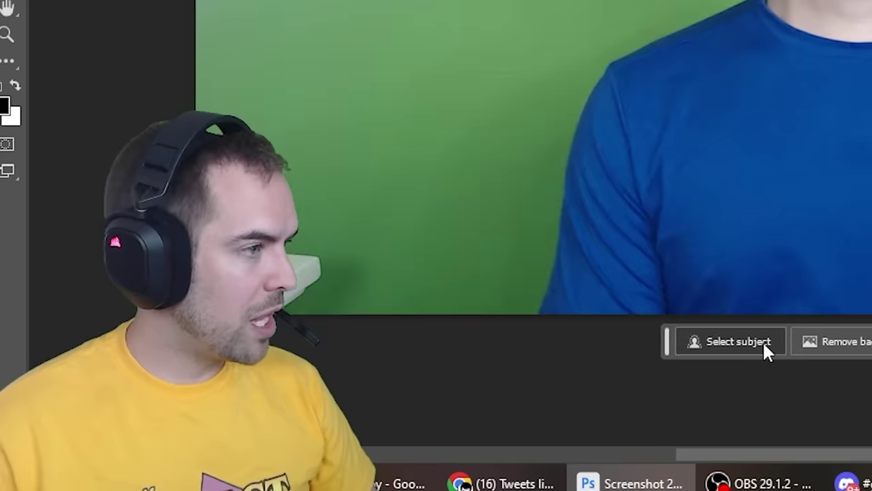
{"action": "type", "text": "fill back"}
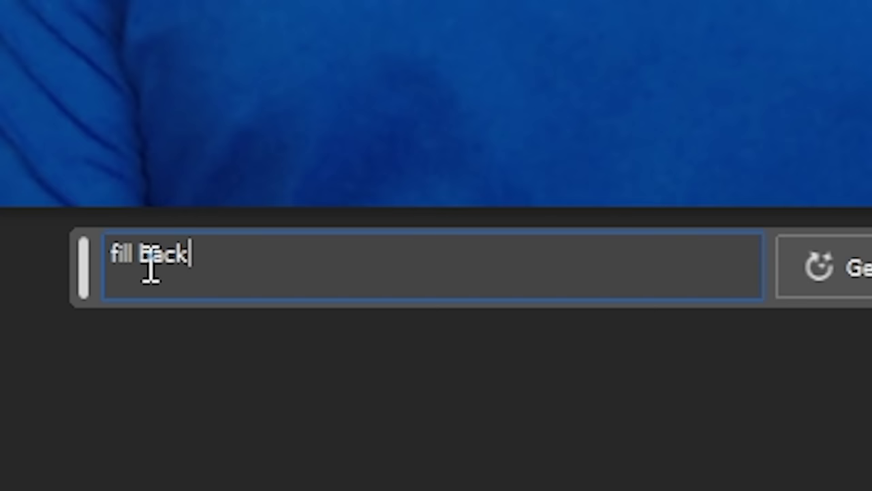
{"action": "type", "text": "ground with animal mas"}
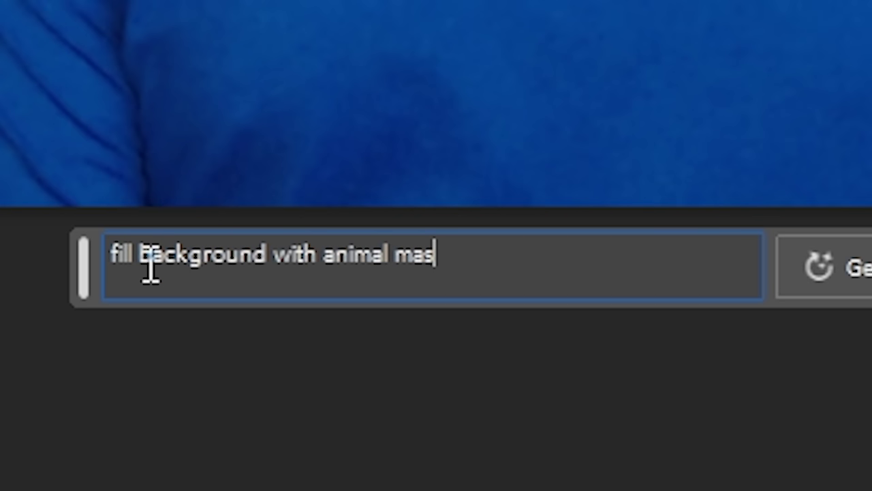
{"action": "key", "text": "BackSpace"}
{"action": "key", "text": "BackSpace"}
{"action": "key", "text": "BackSpace"}
{"action": "type", "text": "cots in a hotel lobb"}
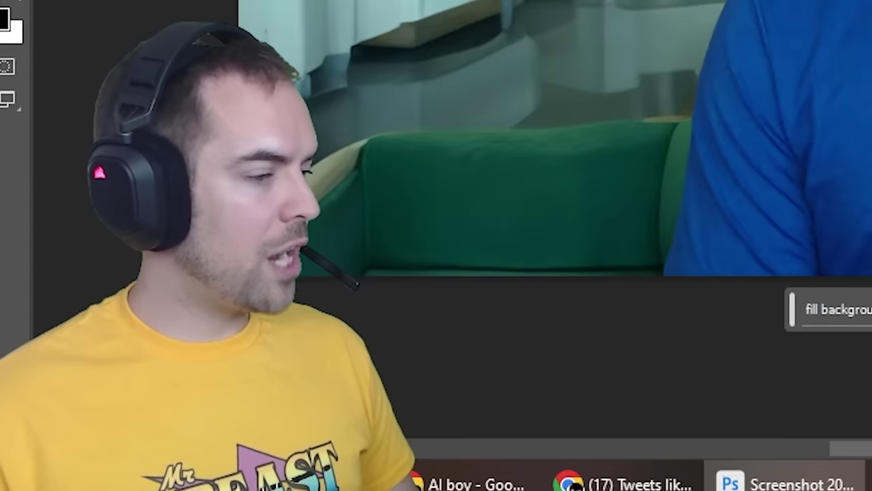
Step: Generate 'add animal mascots' and step through its variations to 2/3
{"action": "type", "text": "add animal masc..."}
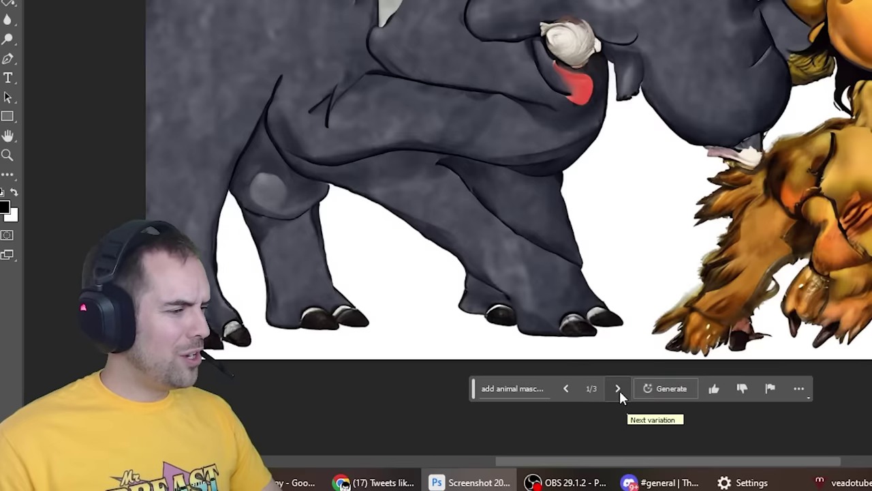
{"action": "left_click", "coordinate": [381, 423]}
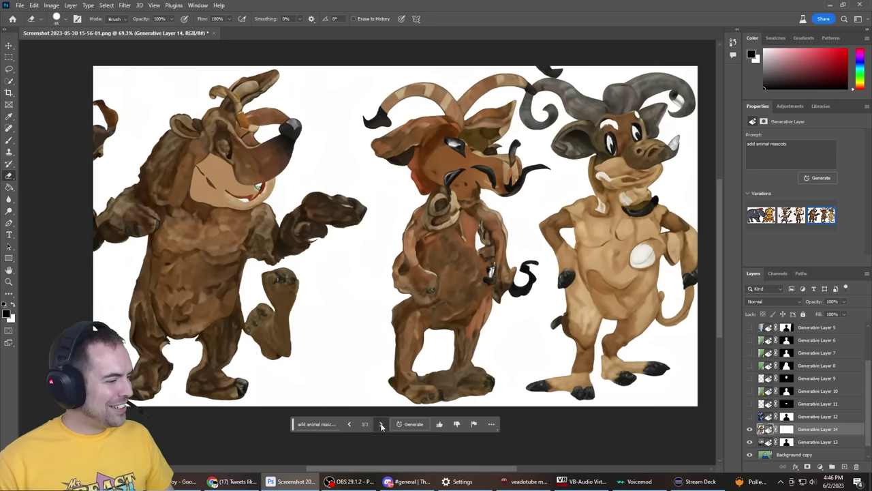
{"action": "left_click", "coordinate": [381, 423]}
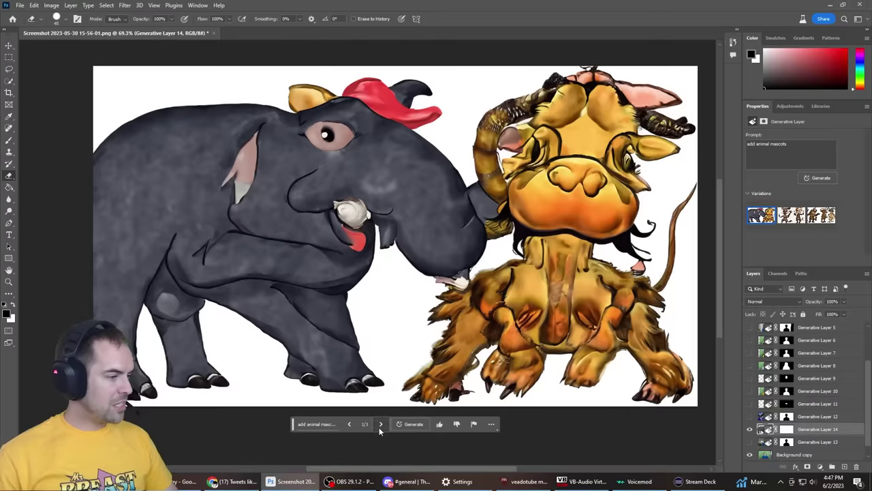
{"action": "left_click", "coordinate": [380, 424]}
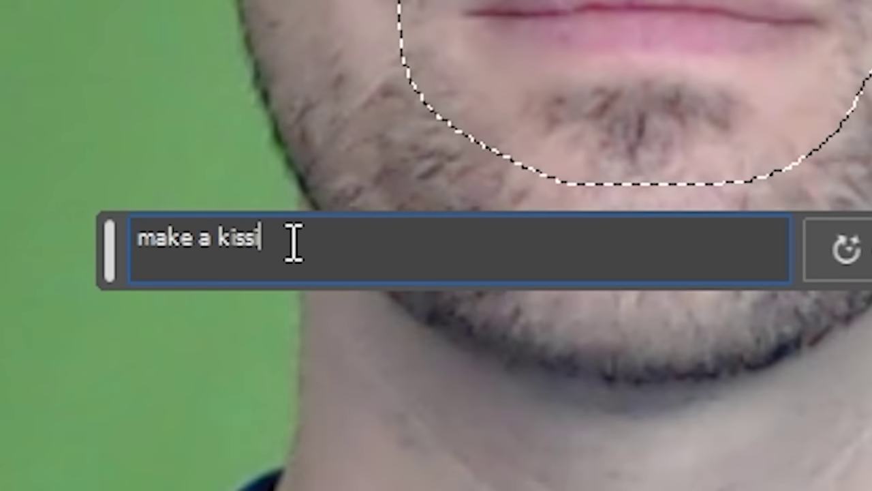
Step: Generate 'make a kissing face' lips over the mouth and settle on variation 2 of 3
{"action": "type", "text": "ing face"}
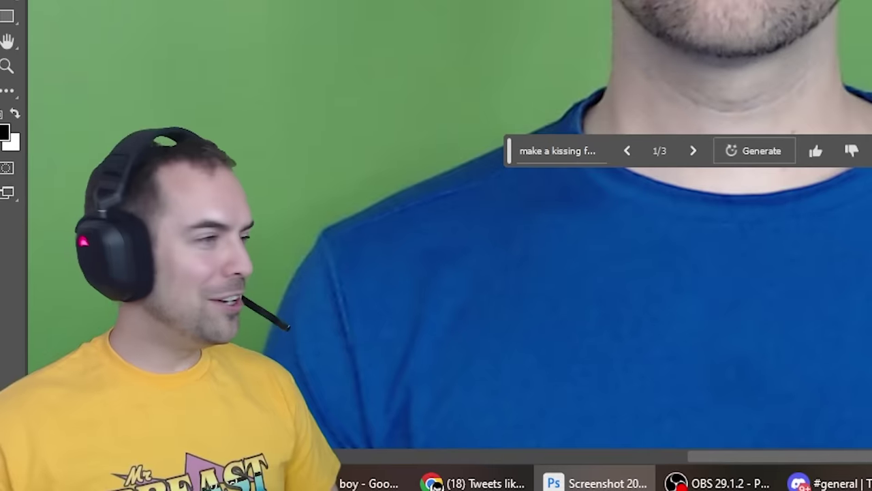
{"action": "left_click", "coordinate": [336, 326]}
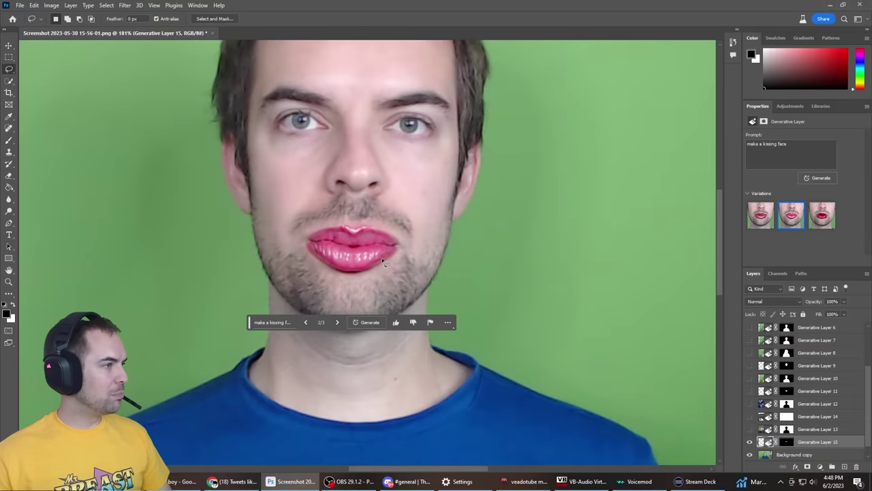
{"action": "scroll", "coordinate": [350, 252], "scroll_direction": "up", "scroll_amount": 1}
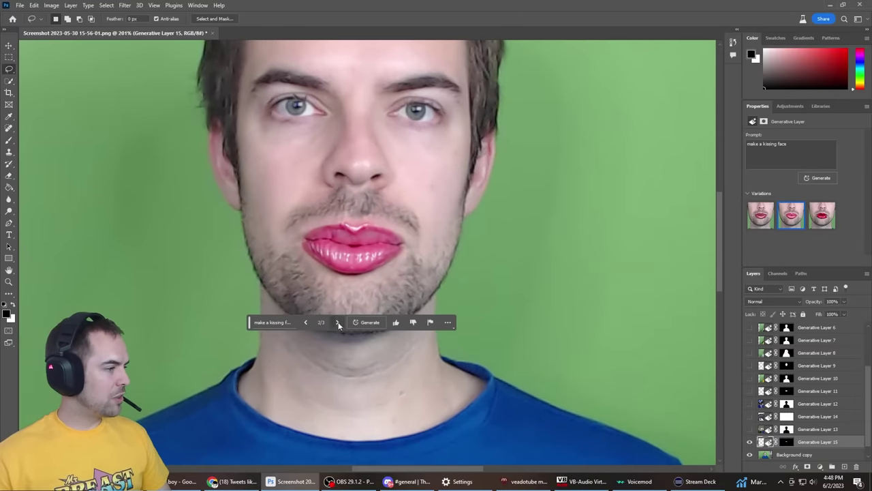
{"action": "left_click", "coordinate": [338, 323]}
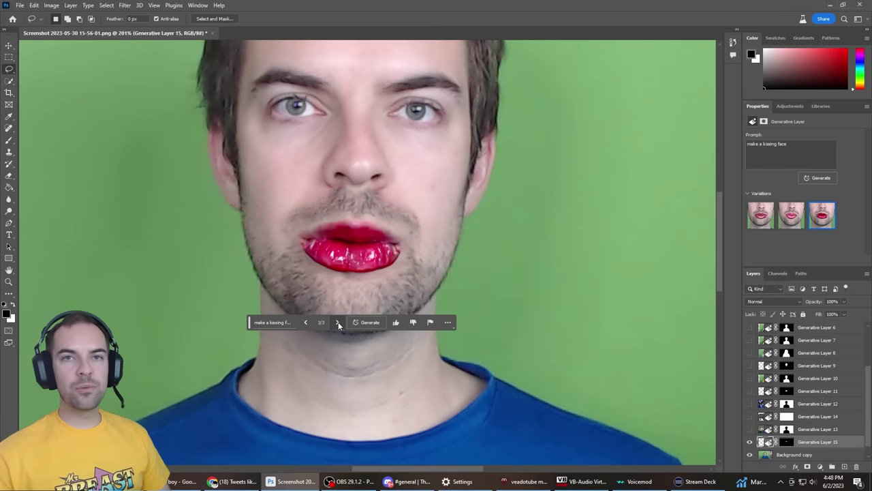
{"action": "left_click", "coordinate": [305, 321]}
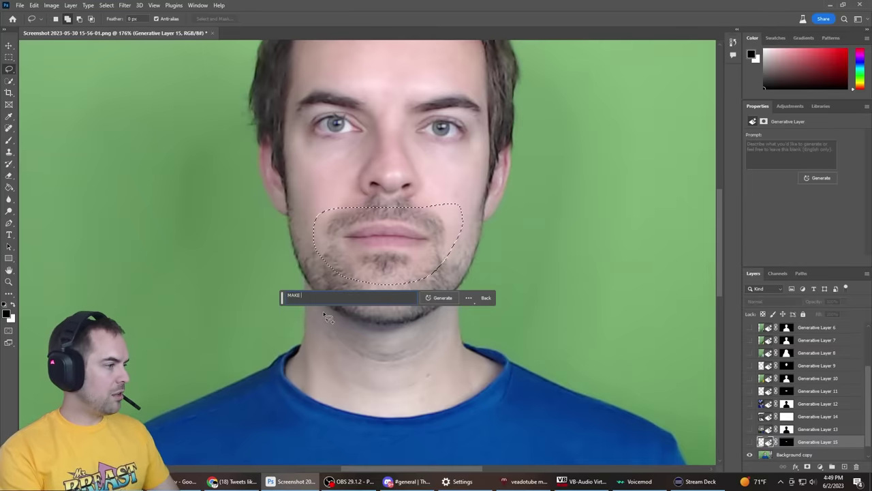
Step: Apply 'make him smile' and 'make him a big boy' fills, then lasso the area over his head
{"action": "type", "text": "HIM SMI"}
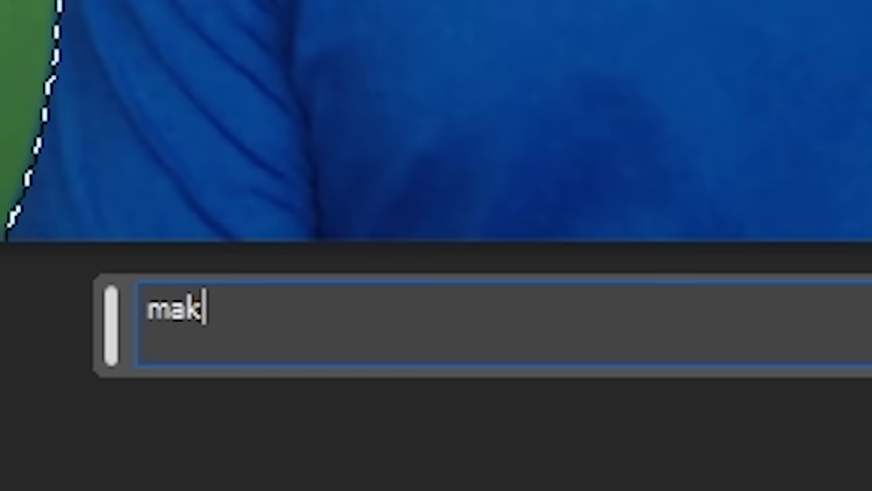
{"action": "type", "text": "e him a big b"}
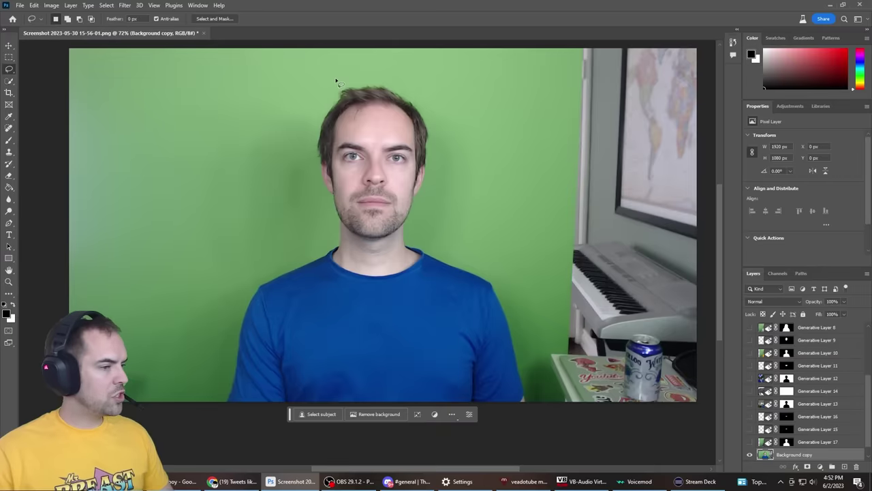
{"action": "left_click_drag", "start_coordinate": [335, 76], "coordinate": [480, 128]}
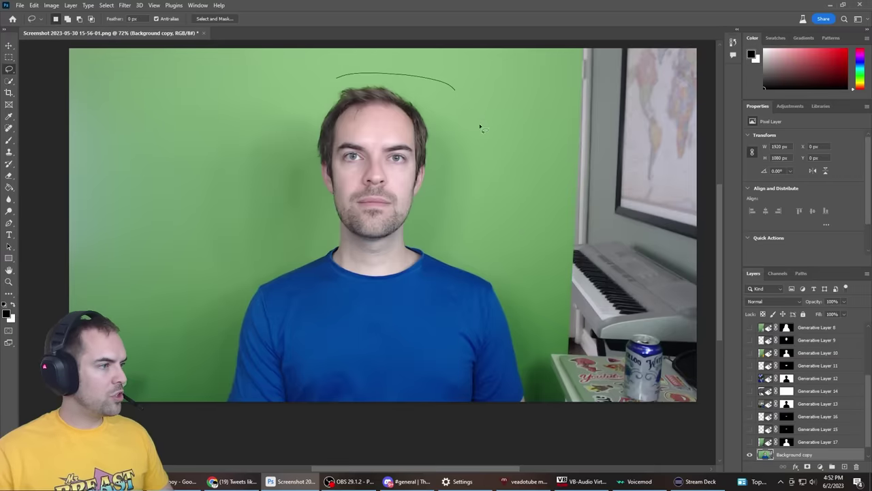
{"action": "left_click_drag", "start_coordinate": [508, 438], "coordinate": [242, 430]}
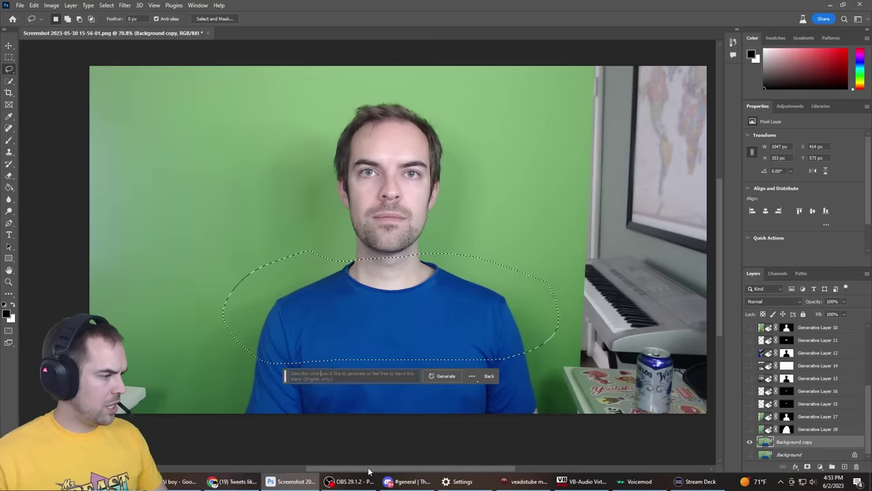
Step: Generate 'enlarge the shoulders' and keep the next variation, with hands gripping his shoulders
{"action": "type", "text": "enlar"}
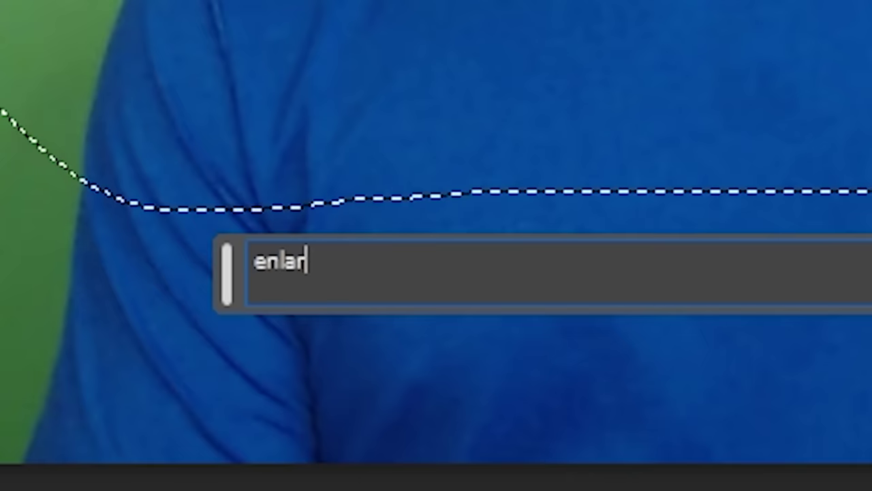
{"action": "type", "text": "ge the shoulders"}
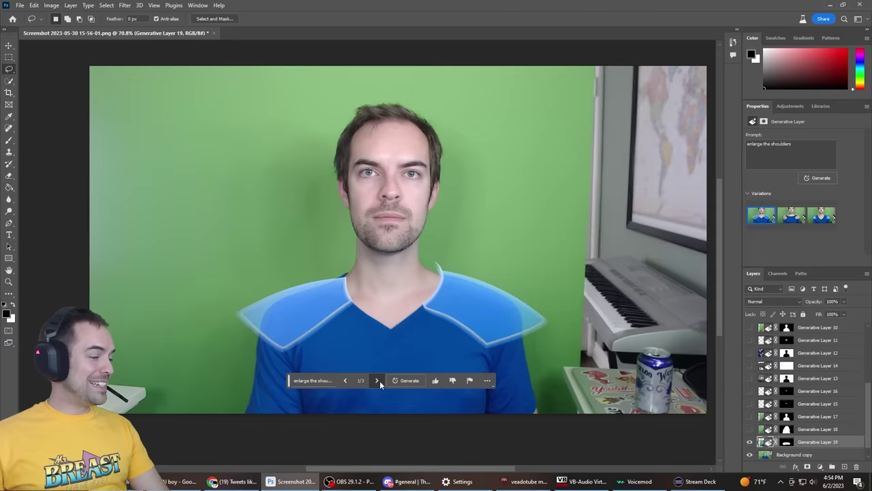
{"action": "left_click", "coordinate": [378, 381]}
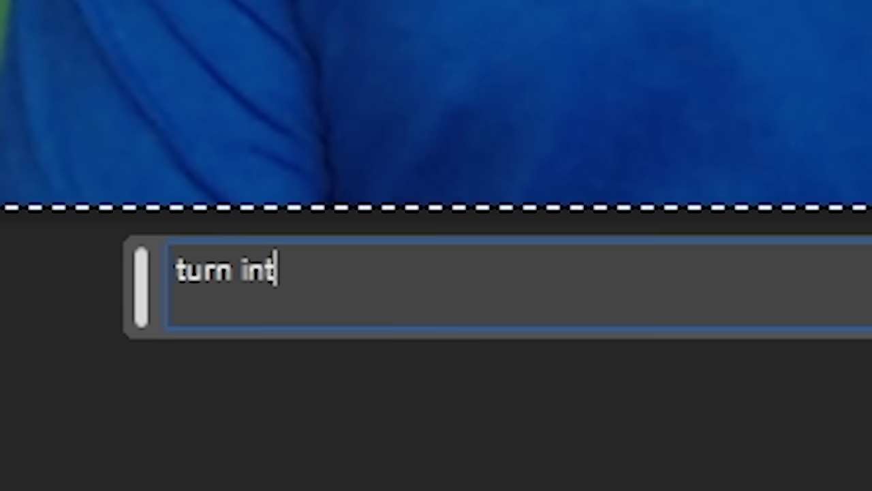
Step: Run Generative Fill with 'turn into a footballer', then with 'turn arms into spaghetti'
{"action": "type", "text": "o a footballer"}
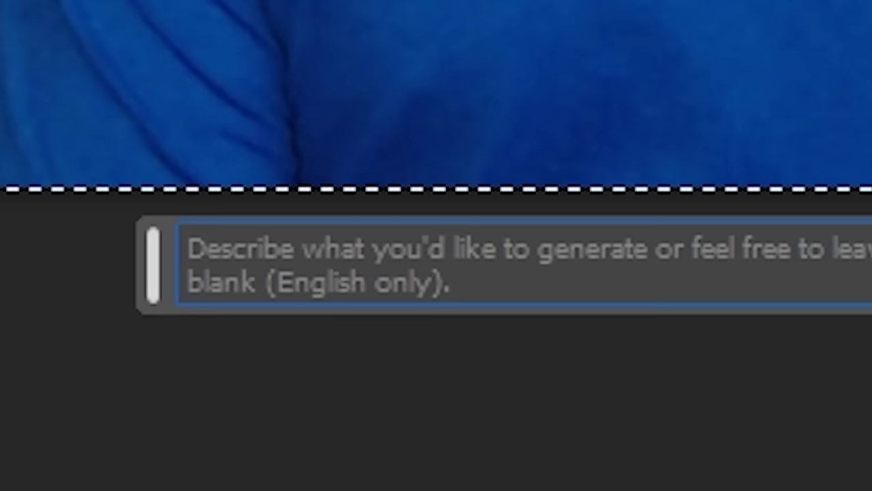
{"action": "type", "text": "tur"}
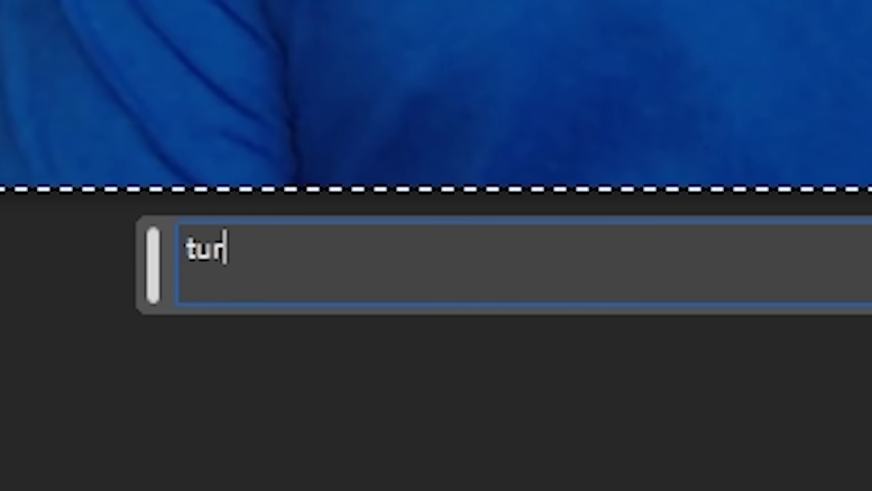
{"action": "type", "text": "n arms into spag"}
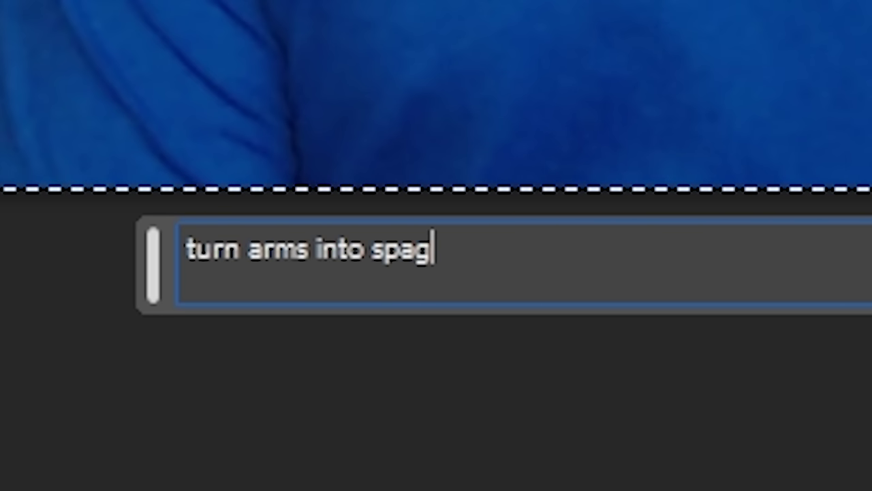
{"action": "type", "text": "hett"}
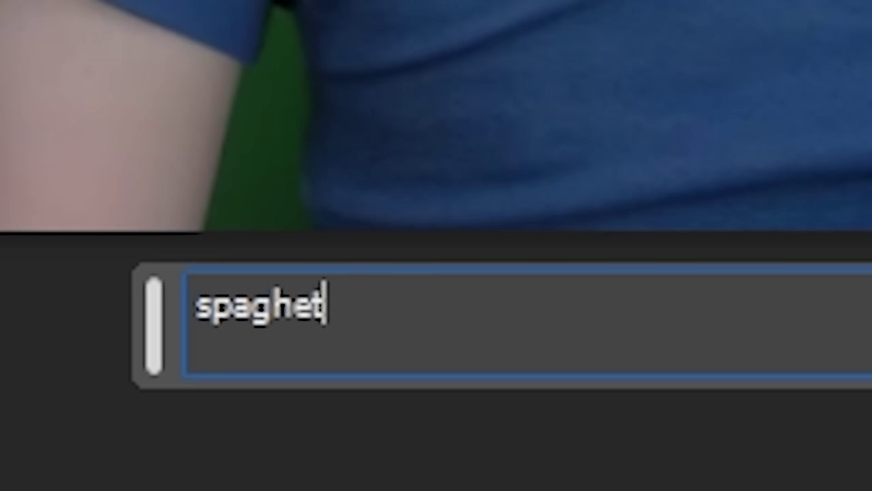
Step: Generate a fill on the arm area with the prompt 'spaghetti noodle arms'
{"action": "type", "text": "ti no"}
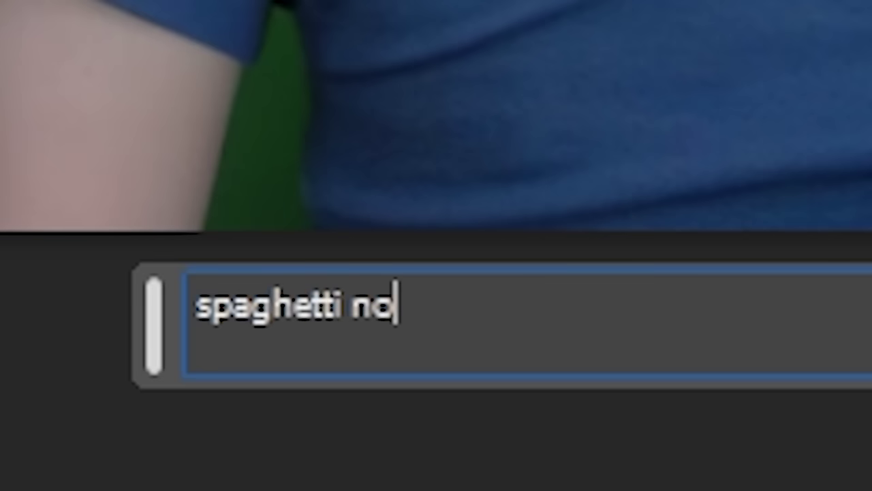
{"action": "type", "text": "odle arms"}
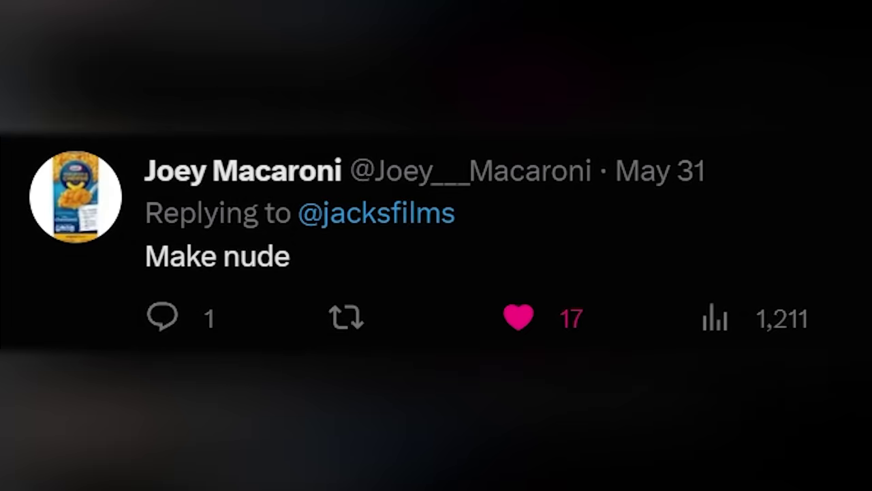
Step: Generate torso fills with the prompts 'no shirt' and then 'remove shirt'
{"action": "type", "text": "n"}
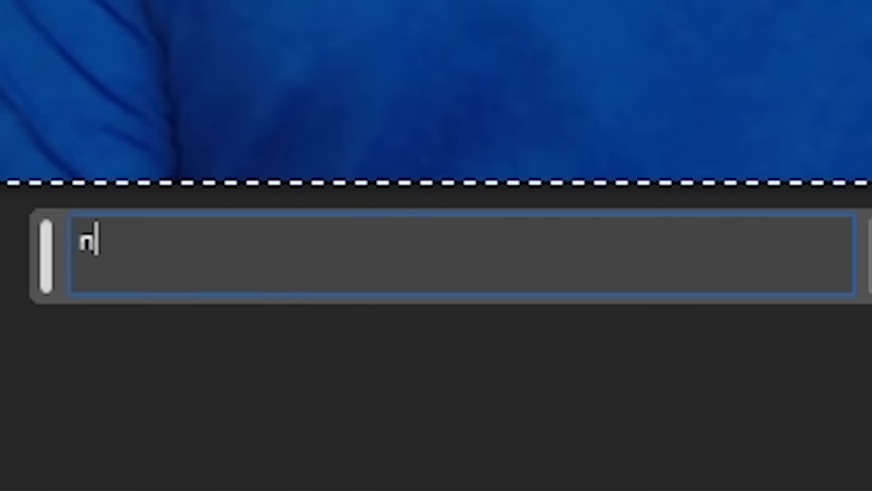
{"action": "type", "text": "o shirt"}
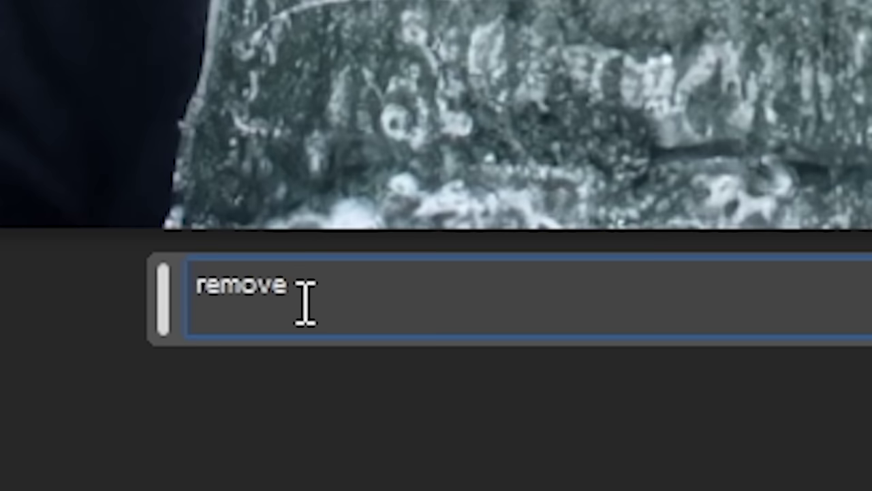
{"action": "type", "text": "shi"}
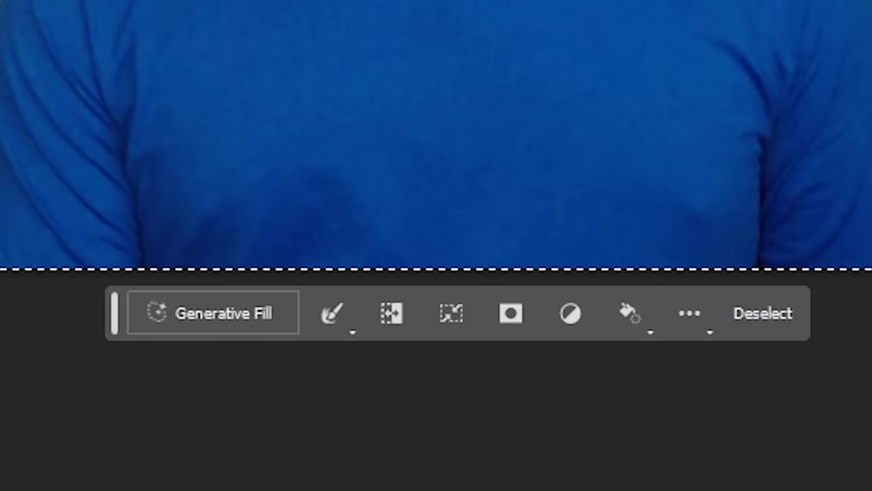
Step: Regenerate the selected torso using Generative Fill with an empty prompt
{"action": "left_click", "coordinate": [217, 320]}
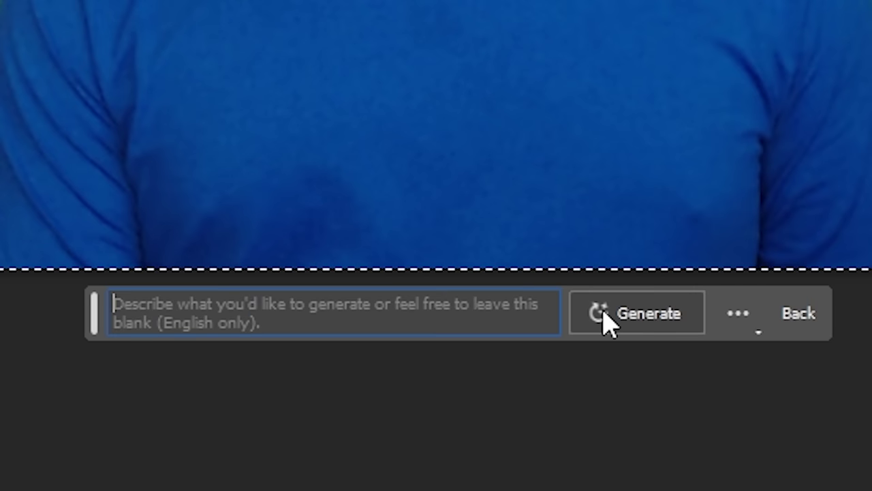
{"action": "left_click", "coordinate": [603, 321]}
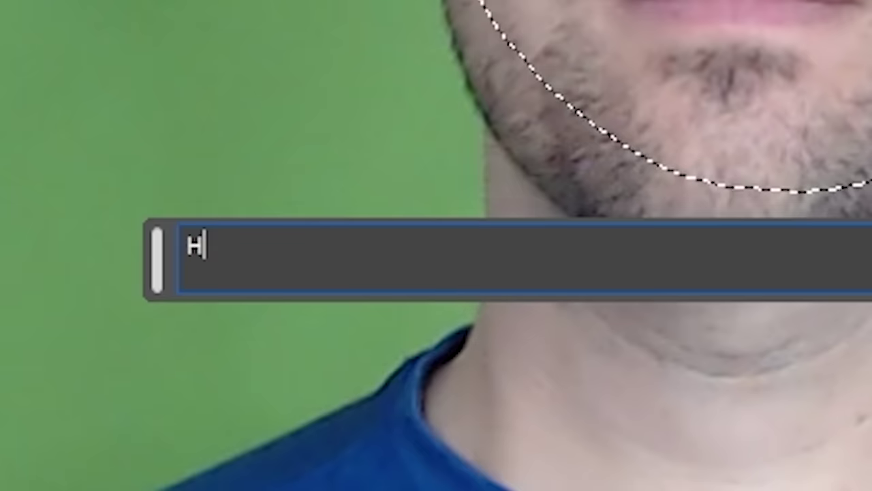
Step: Generate a 'HAPPY' face fill and cycle through its variations back to the first
{"action": "type", "text": "APPY"}
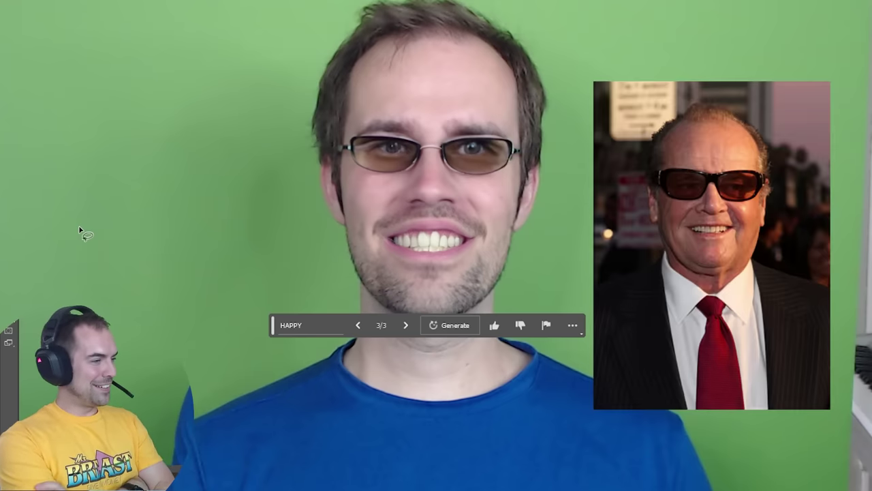
{"action": "left_click", "coordinate": [405, 325]}
{"action": "left_click", "coordinate": [405, 327]}
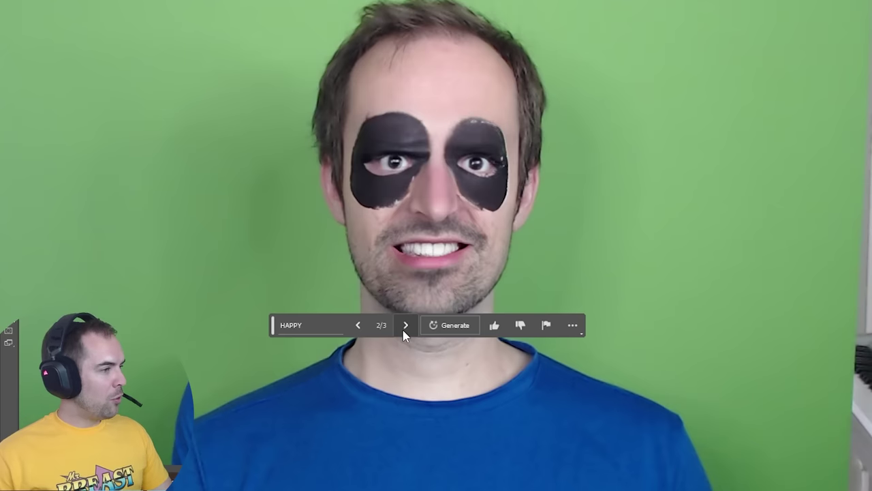
{"action": "left_click", "coordinate": [406, 327]}
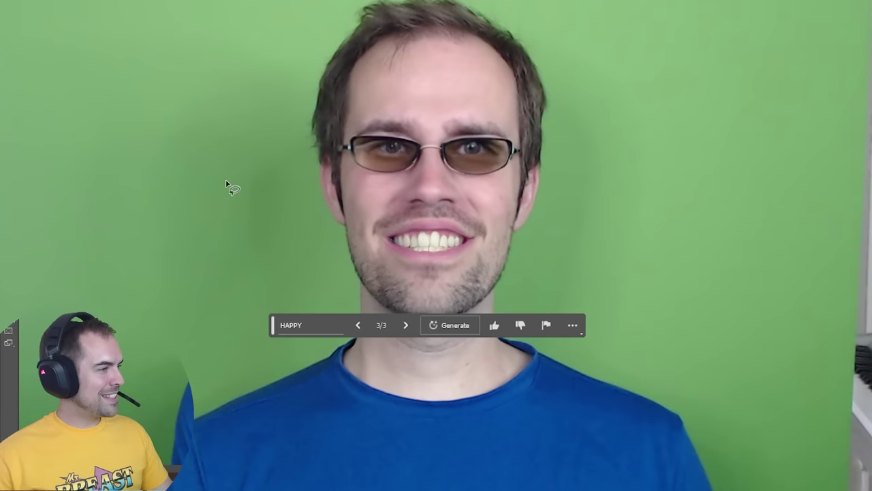
{"action": "left_click", "coordinate": [405, 327]}
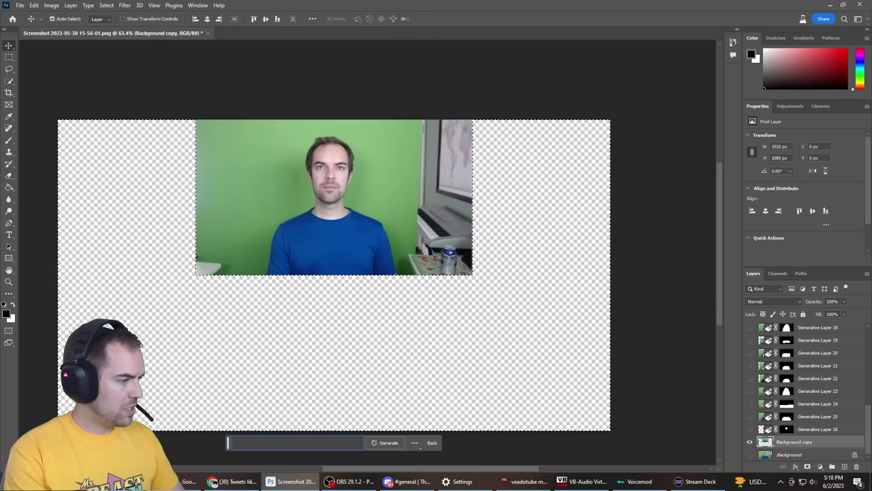
Step: Generate 'orange fingers', then 'fingers covered in orange dust' fills over the photo
{"action": "type", "text": "orange fingers"}
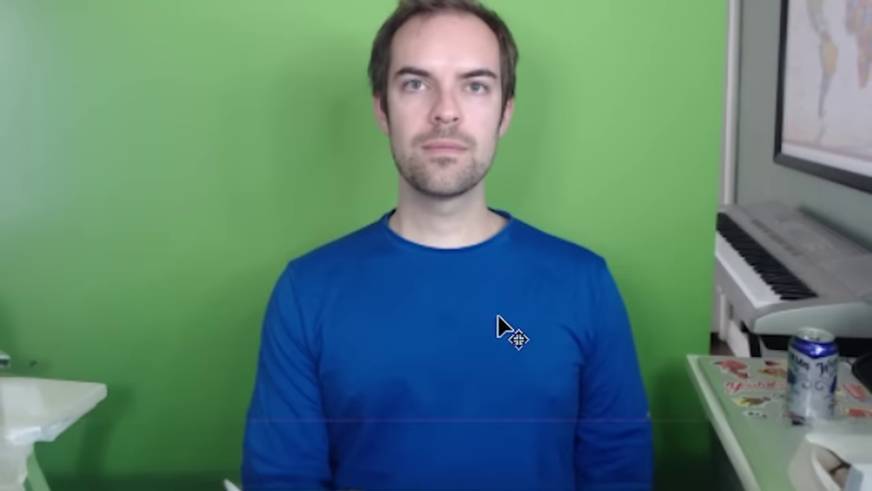
{"action": "type", "text": "finge"}
{"action": "type", "text": "rs "}
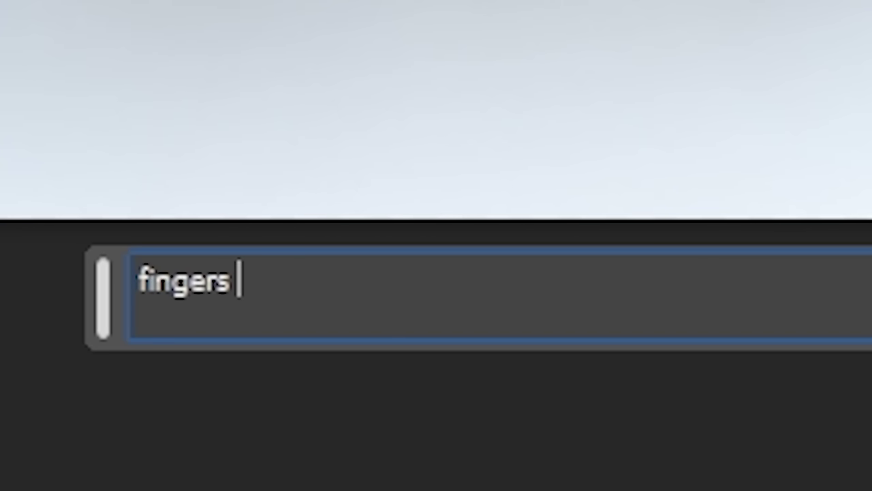
{"action": "type", "text": "covered in orange"}
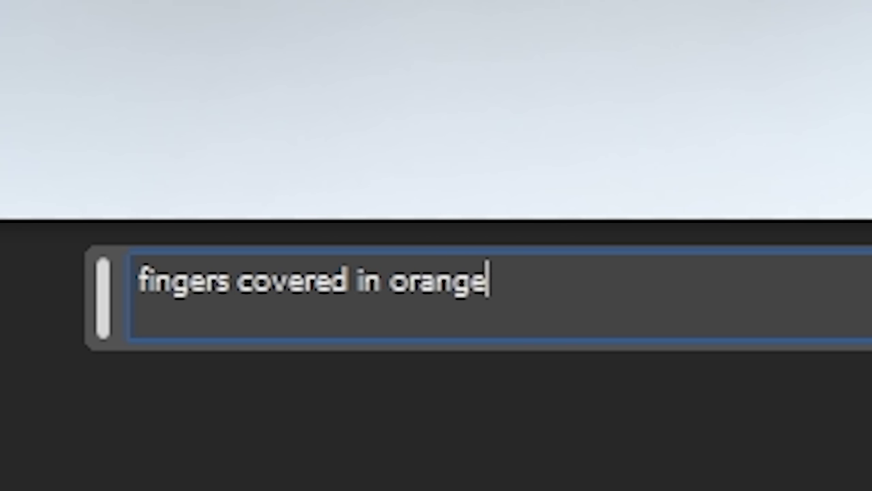
{"action": "type", "text": " dus"}
{"action": "type", "text": "t"}
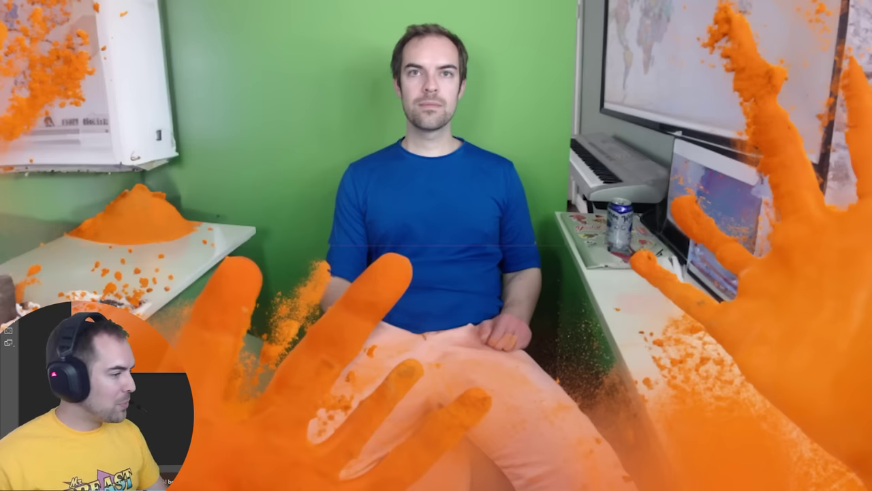
{"action": "scroll", "coordinate": [548, 439], "scroll_direction": "up", "scroll_amount": 3}
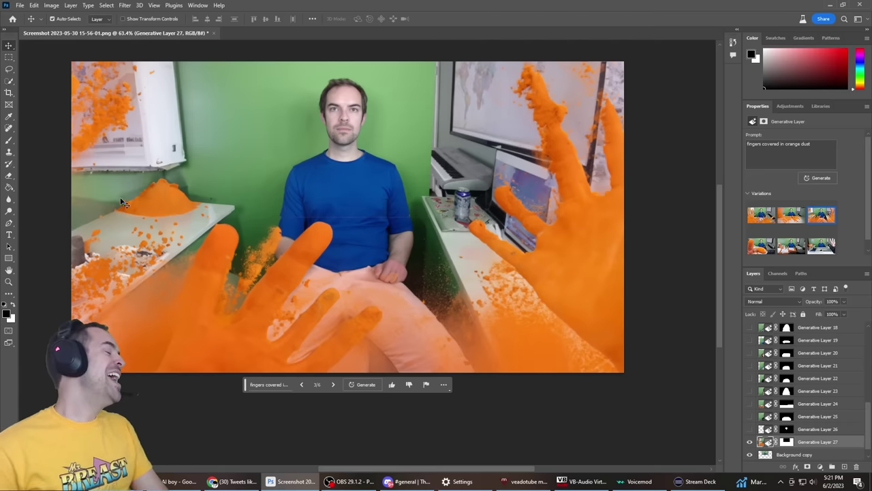
{"action": "scroll", "coordinate": [123, 202], "scroll_direction": "up", "scroll_amount": 1}
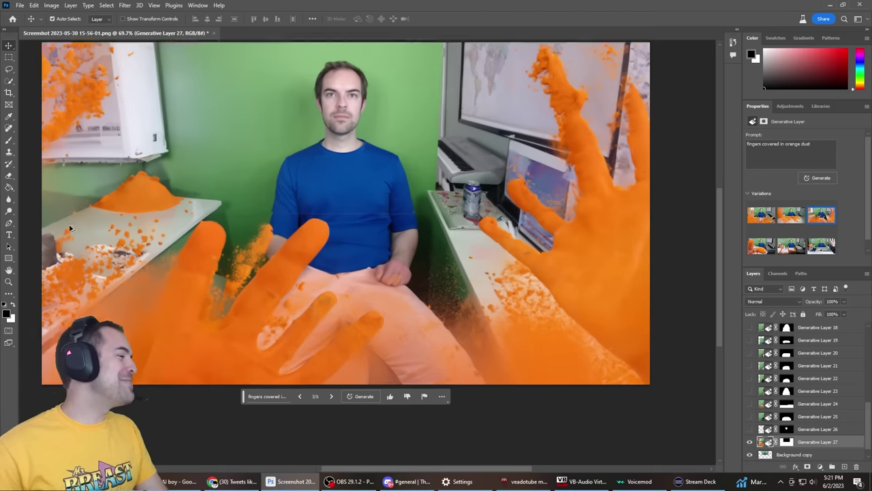
{"action": "scroll", "coordinate": [125, 184], "scroll_direction": "up", "scroll_amount": 2}
{"action": "scroll", "coordinate": [128, 164], "scroll_direction": "up", "scroll_amount": 2}
{"action": "scroll", "coordinate": [131, 143], "scroll_direction": "up", "scroll_amount": 1}
{"action": "scroll", "coordinate": [132, 129], "scroll_direction": "down", "scroll_amount": 2}
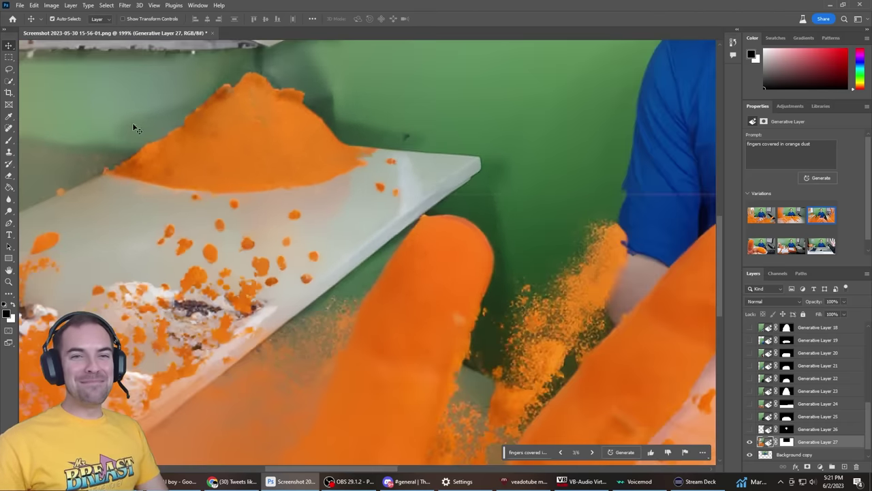
{"action": "scroll", "coordinate": [215, 95], "scroll_direction": "down", "scroll_amount": 2}
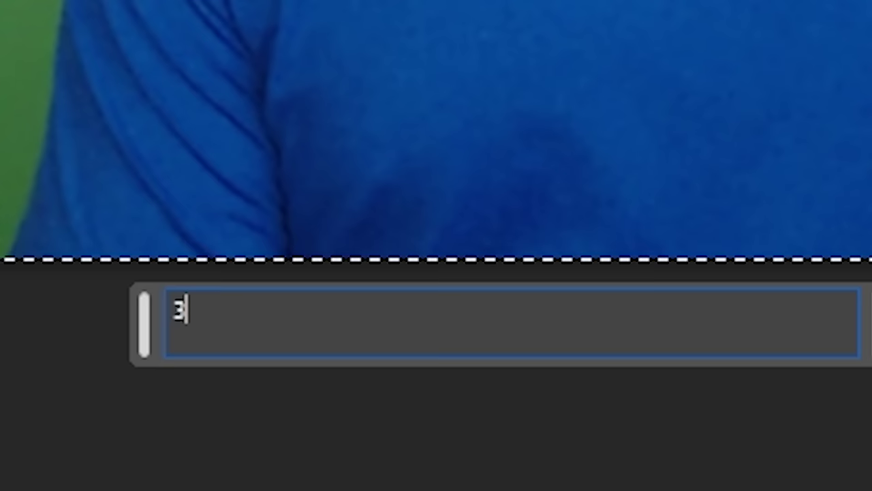
Step: Generate a '3 arms' fill and preview its second and third variations
{"action": "type", "text": "ar"}
{"action": "type", "text": "ms"}
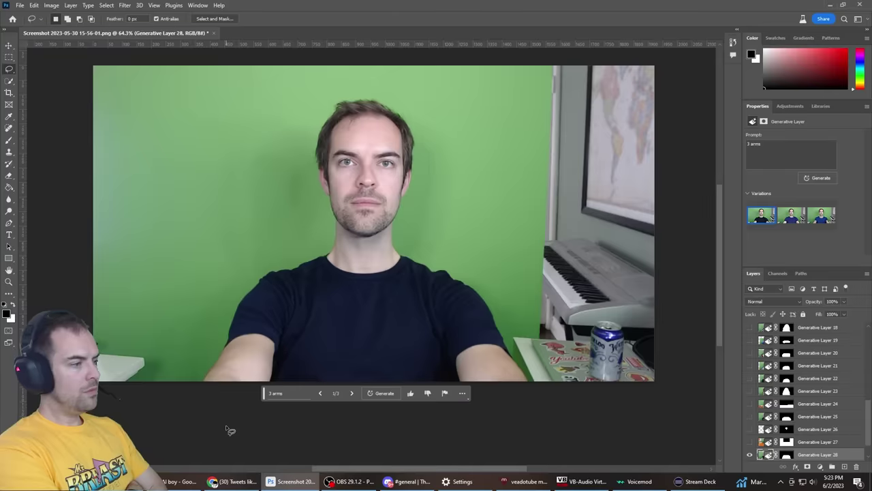
{"action": "left_click", "coordinate": [318, 394]}
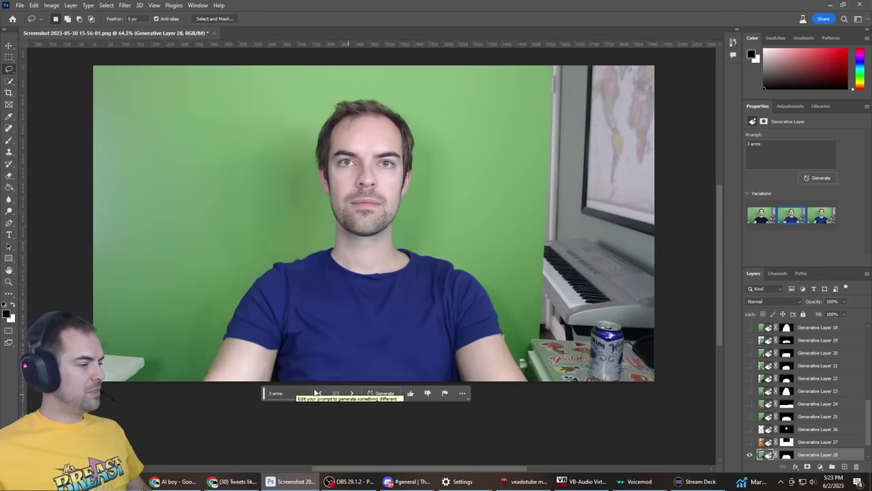
{"action": "left_click", "coordinate": [352, 393]}
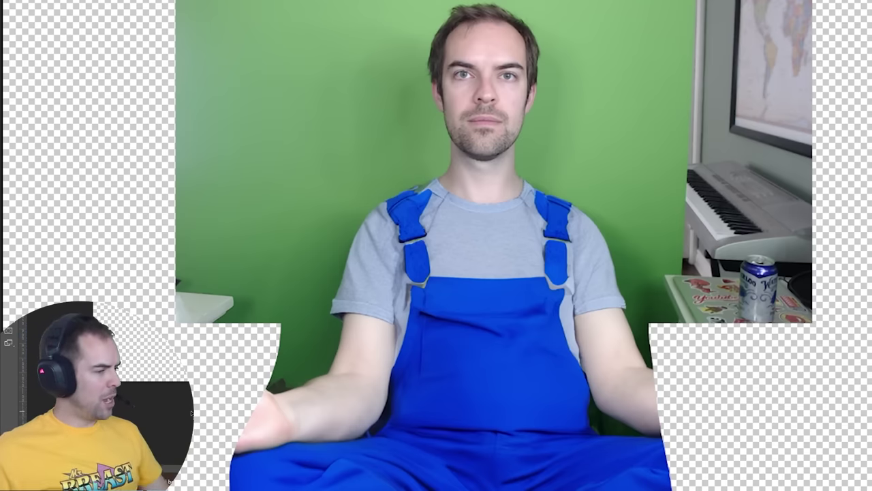
{"action": "scroll", "coordinate": [320, 239], "scroll_direction": "up", "scroll_amount": 2}
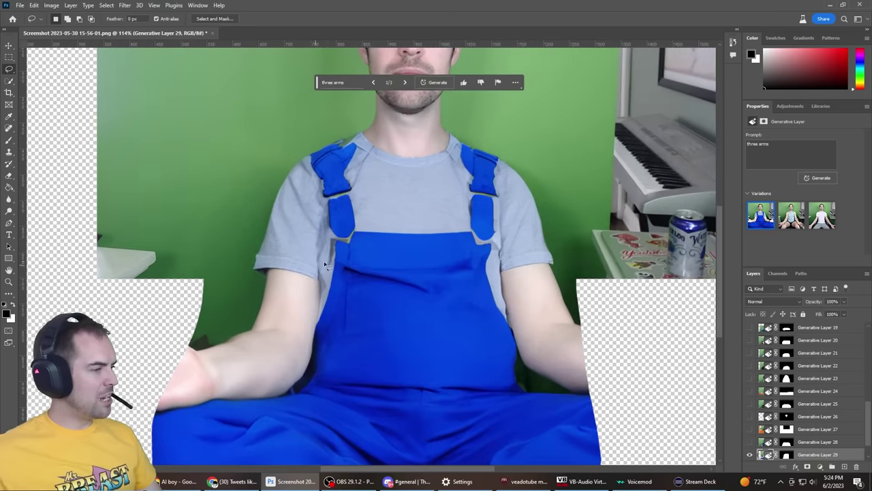
{"action": "scroll", "coordinate": [321, 231], "scroll_direction": "up", "scroll_amount": 2}
{"action": "scroll", "coordinate": [320, 204], "scroll_direction": "down", "scroll_amount": 2}
{"action": "scroll", "coordinate": [291, 244], "scroll_direction": "down", "scroll_amount": 3}
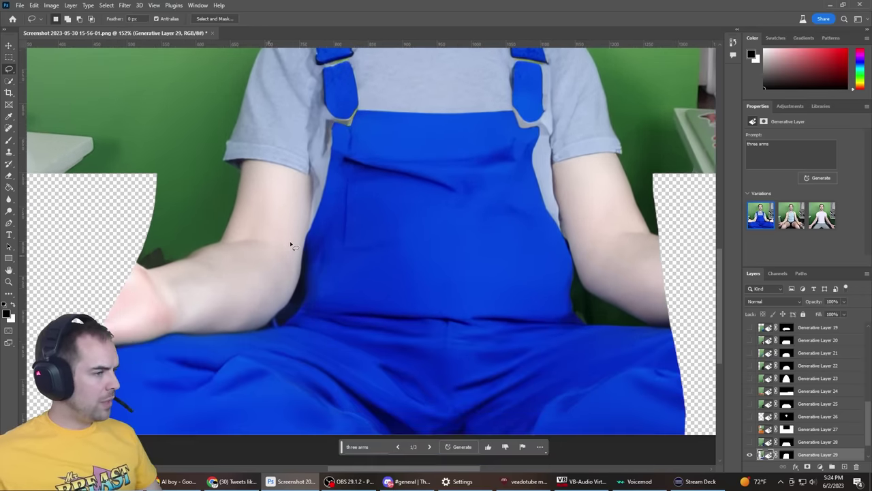
{"action": "scroll", "coordinate": [381, 156], "scroll_direction": "up", "scroll_amount": 2}
{"action": "scroll", "coordinate": [479, 124], "scroll_direction": "down", "scroll_amount": 2}
{"action": "scroll", "coordinate": [506, 185], "scroll_direction": "down", "scroll_amount": 1}
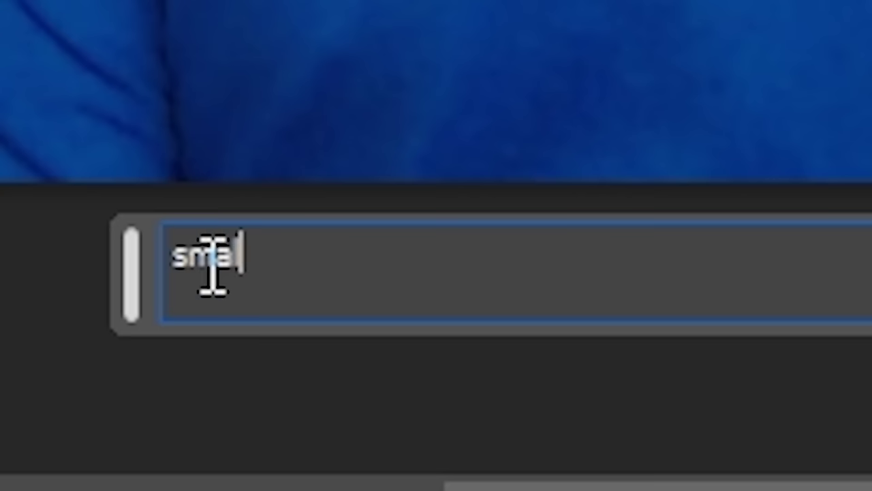
Step: Type the Generative Fill prompt 'small white dogs everywhere'
{"action": "type", "text": "l whit"}
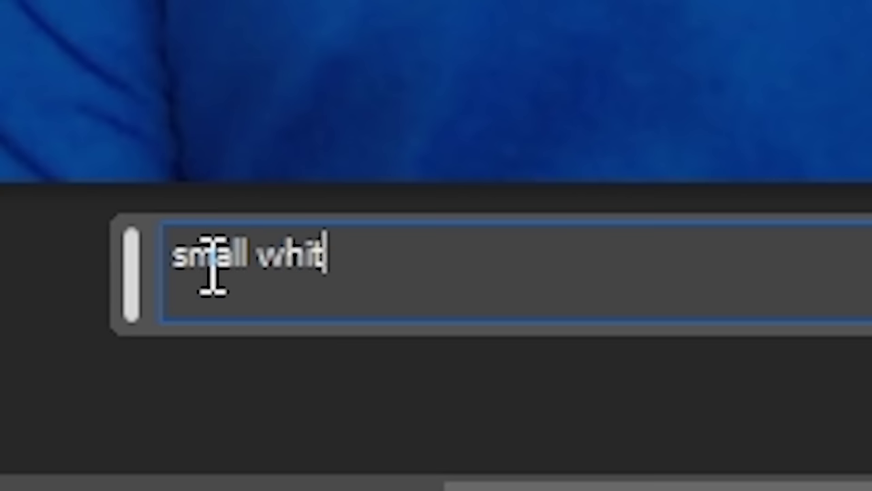
{"action": "type", "text": "e dogs"}
{"action": "type", "text": " everywhe"}
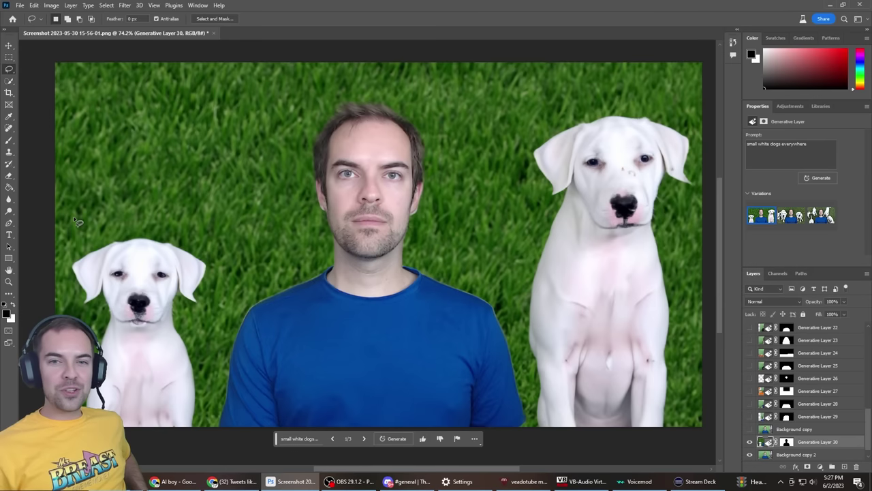
Step: Revise the prompt to 'small white fluffy dogs everywhere' and generate
{"action": "left_click", "coordinate": [300, 440]}
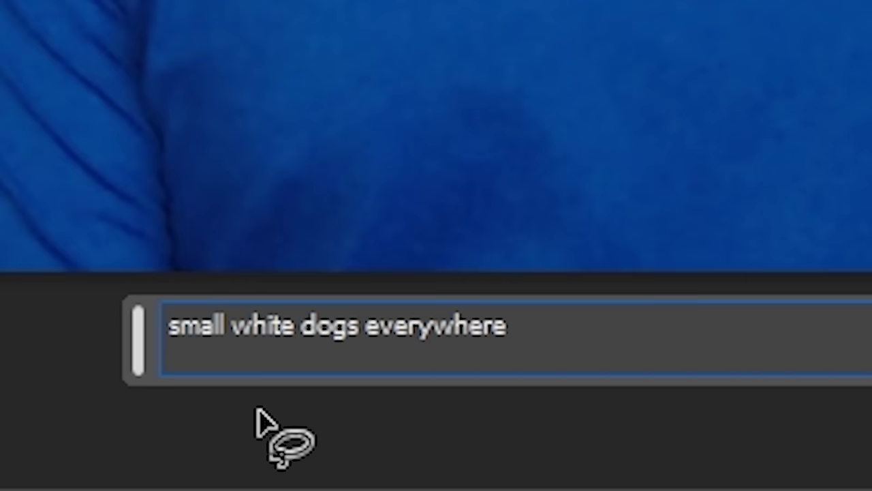
{"action": "key", "text": "ctrl+Right"}
{"action": "type", "text": "fluffy"}
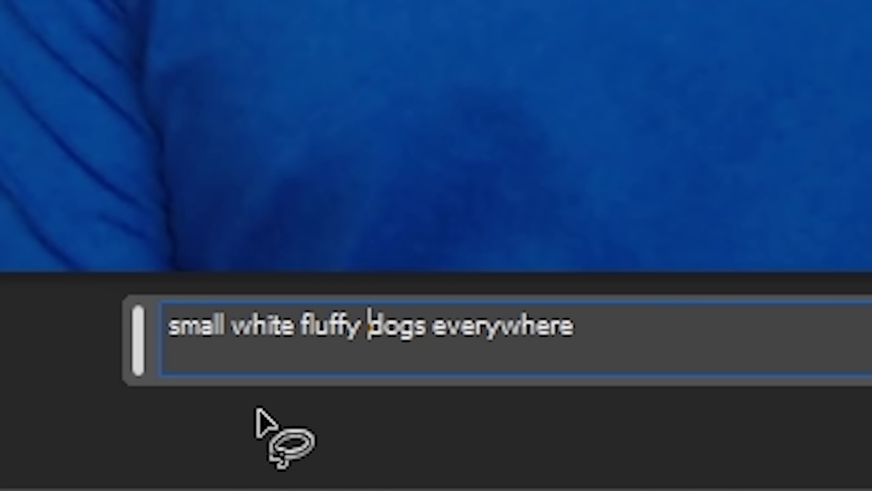
{"action": "key", "text": "Return"}
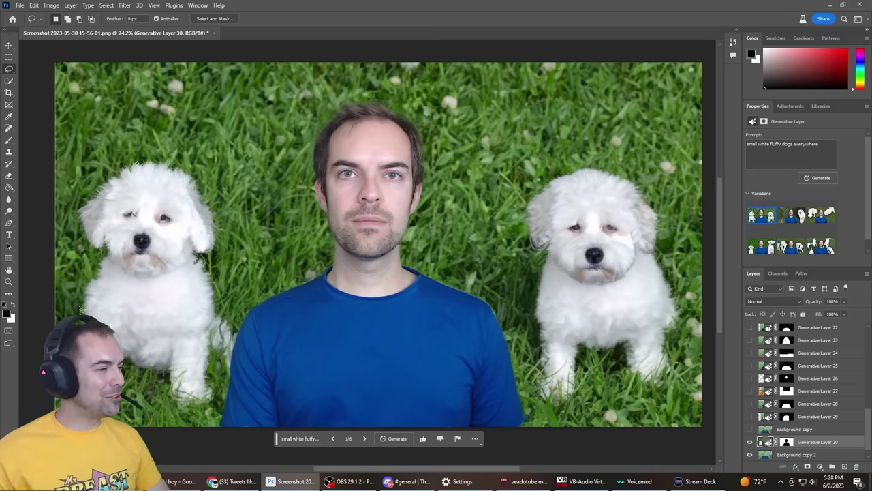
Step: Zoom in to inspect the generated fluffy dog variations beside the man
{"action": "scroll", "coordinate": [628, 249], "scroll_direction": "up", "scroll_amount": 3}
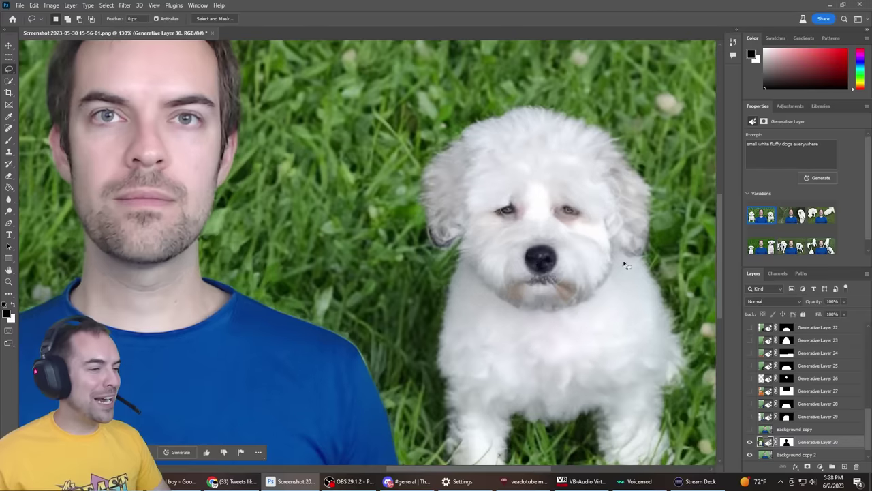
{"action": "scroll", "coordinate": [614, 245], "scroll_direction": "up", "scroll_amount": 3}
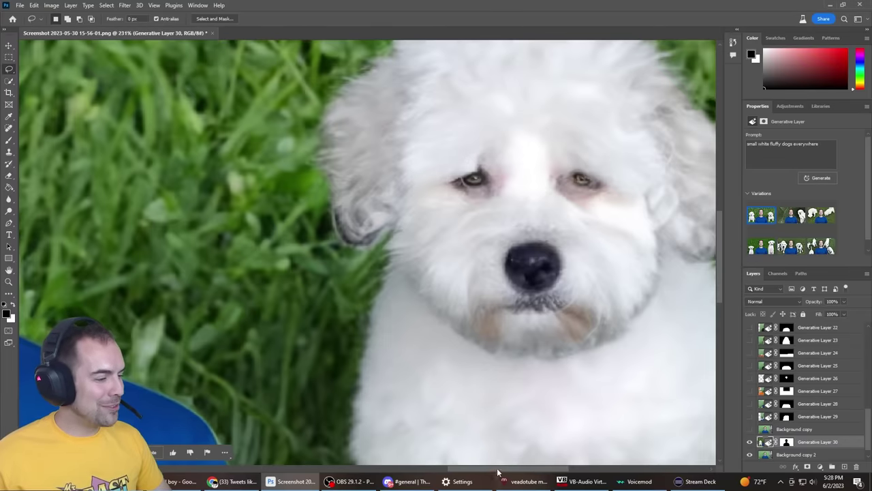
{"action": "scroll", "coordinate": [436, 340], "scroll_direction": "left", "scroll_amount": 5}
{"action": "scroll", "coordinate": [386, 297], "scroll_direction": "up", "scroll_amount": 3}
{"action": "scroll", "coordinate": [385, 297], "scroll_direction": "up", "scroll_amount": 2}
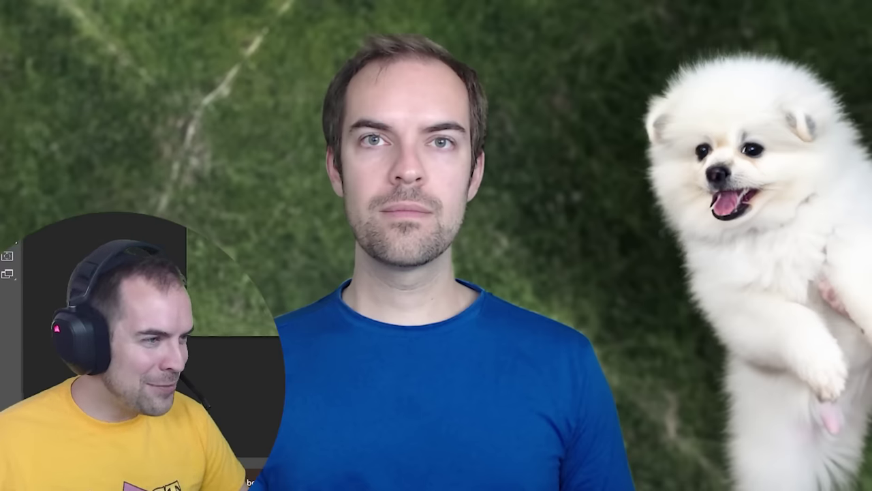
{"action": "scroll", "coordinate": [707, 374], "scroll_direction": "up", "scroll_amount": 3}
{"action": "scroll", "coordinate": [708, 374], "scroll_direction": "up", "scroll_amount": 1}
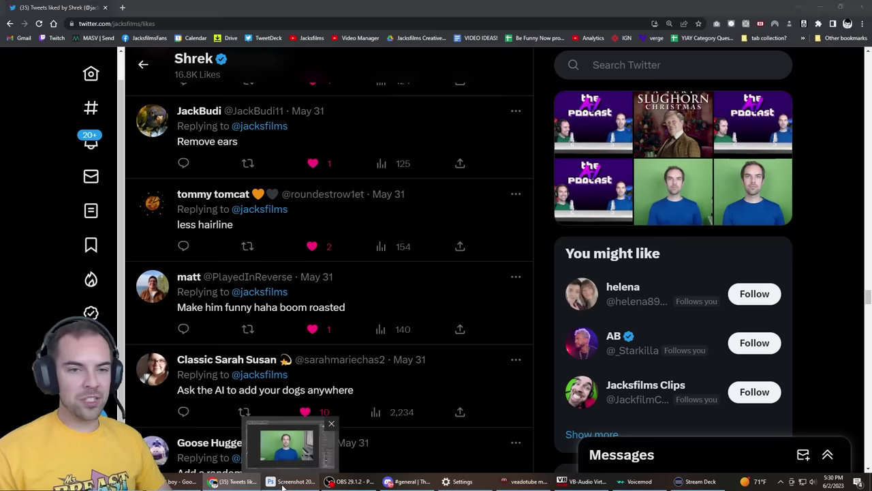
Step: Return to Photoshop and enter the Generative Fill prompt 'funny'
{"action": "left_click", "coordinate": [285, 481]}
{"action": "type", "text": "ny"}
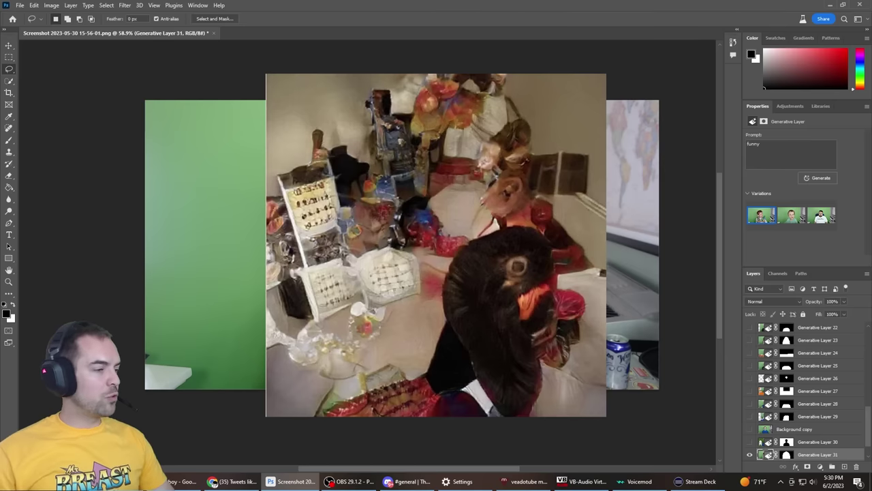
Step: Zoom in and switch the 'funny' fill to its next variation
{"action": "scroll", "coordinate": [436, 246], "scroll_direction": "up", "scroll_amount": 3}
{"action": "scroll", "coordinate": [436, 246], "scroll_direction": "up", "scroll_amount": 1}
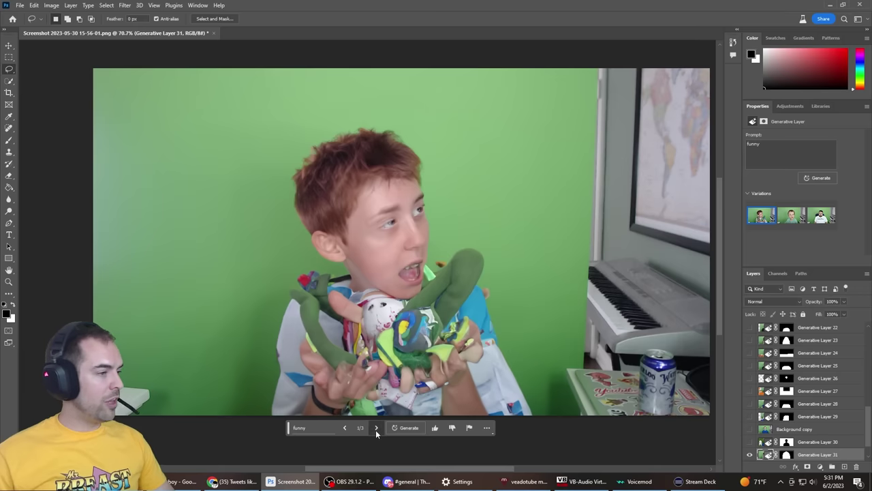
{"action": "left_click", "coordinate": [376, 428]}
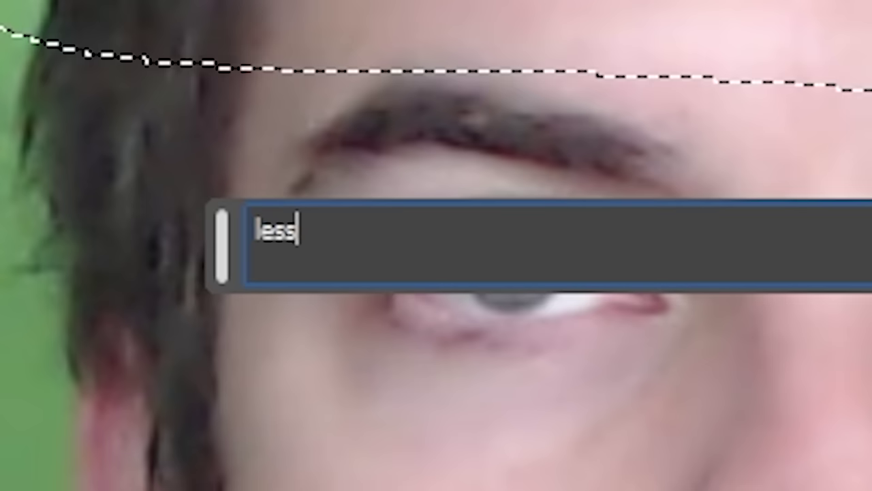
Step: Enter the 'less hairline' prompt and toggle the glasses and hair layers to compare
{"action": "type", "text": "hai"}
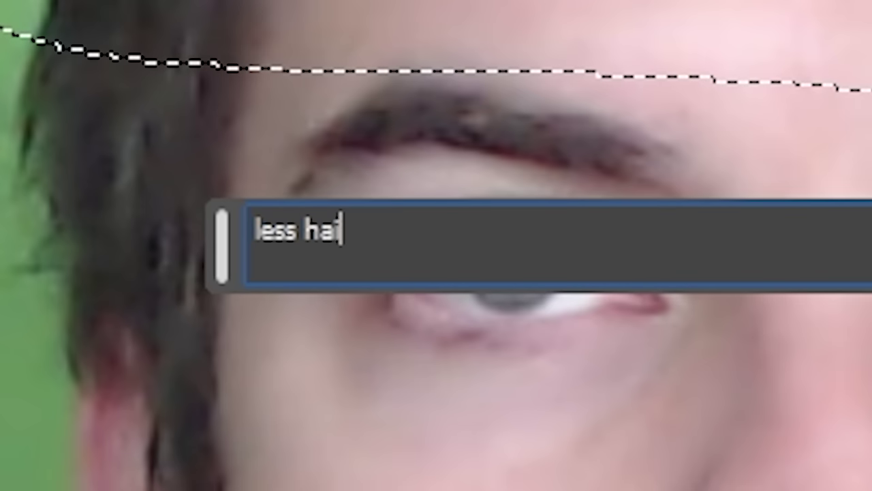
{"action": "type", "text": "rline"}
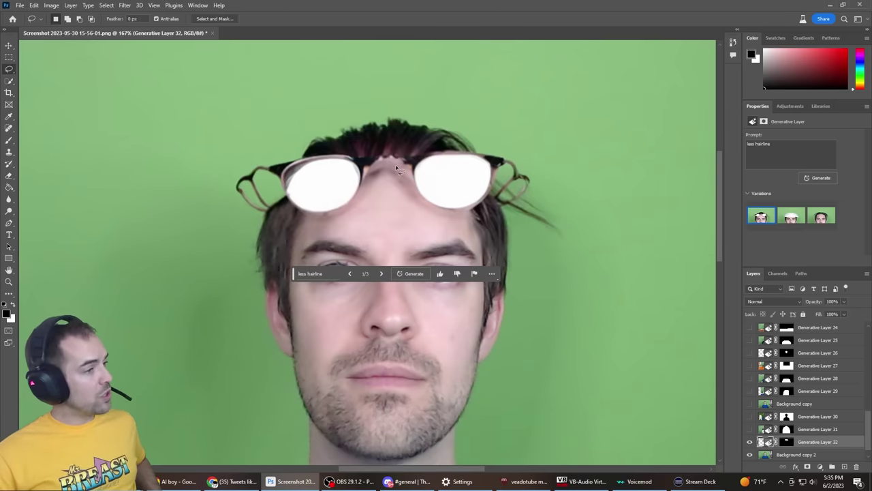
{"action": "left_click", "coordinate": [749, 441]}
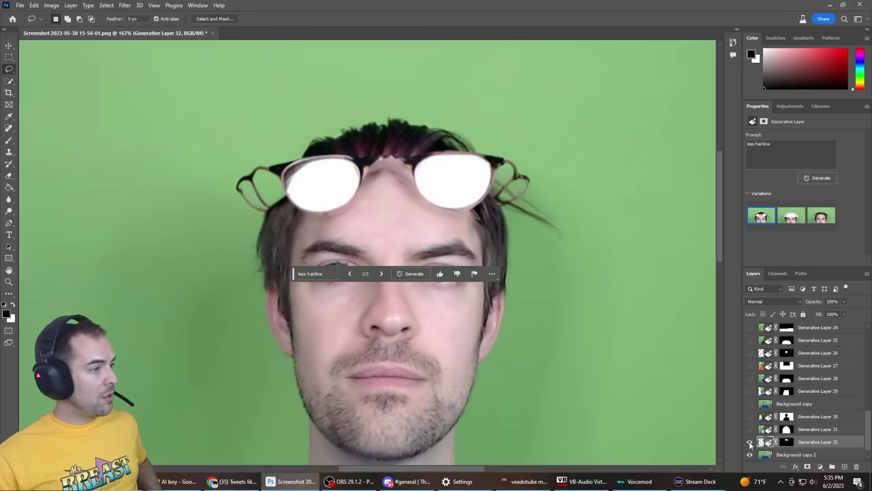
{"action": "left_click", "coordinate": [749, 441]}
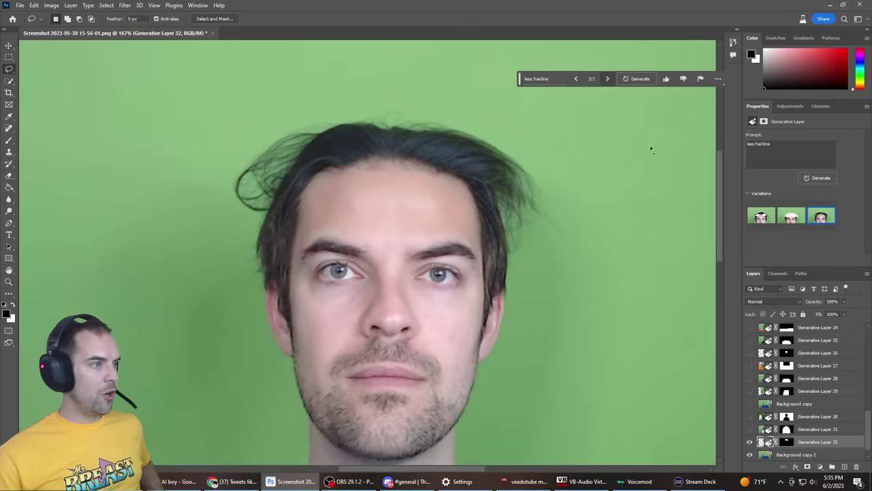
{"action": "left_click", "coordinate": [750, 441]}
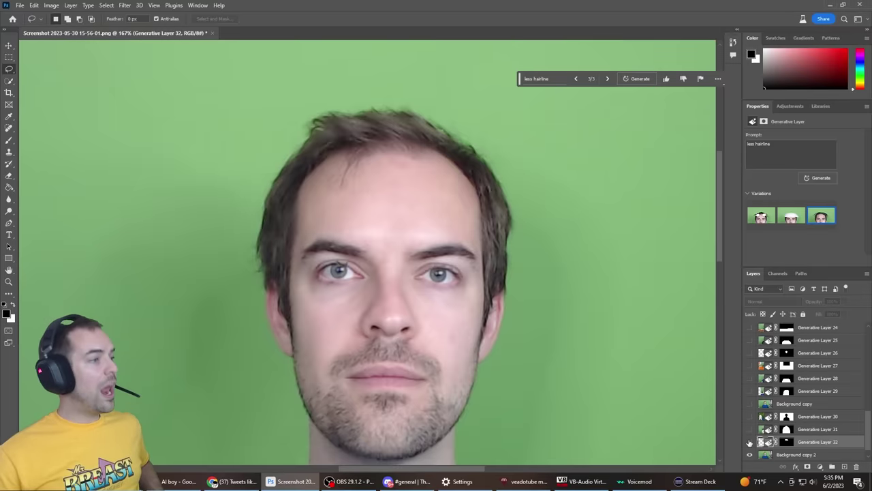
{"action": "left_click", "coordinate": [749, 442]}
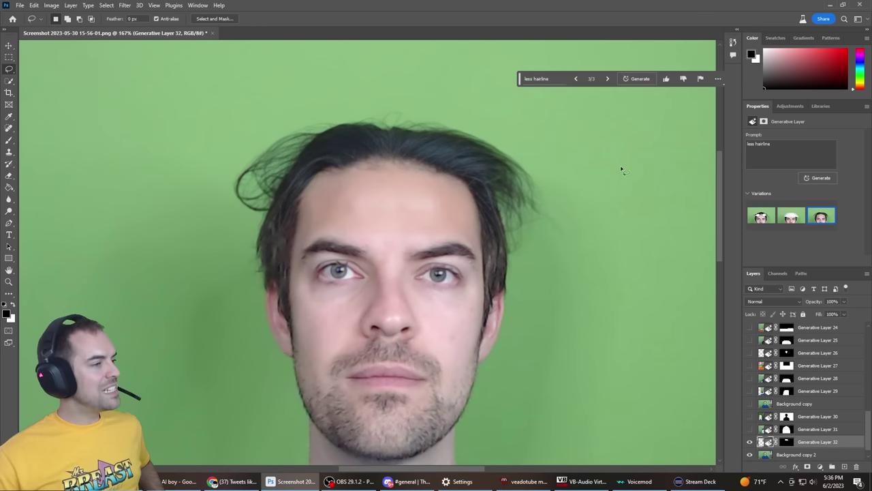
Step: Compare the generated hair against the original, leaving the hair layer hidden
{"action": "scroll", "coordinate": [440, 313], "scroll_direction": "down", "scroll_amount": 5}
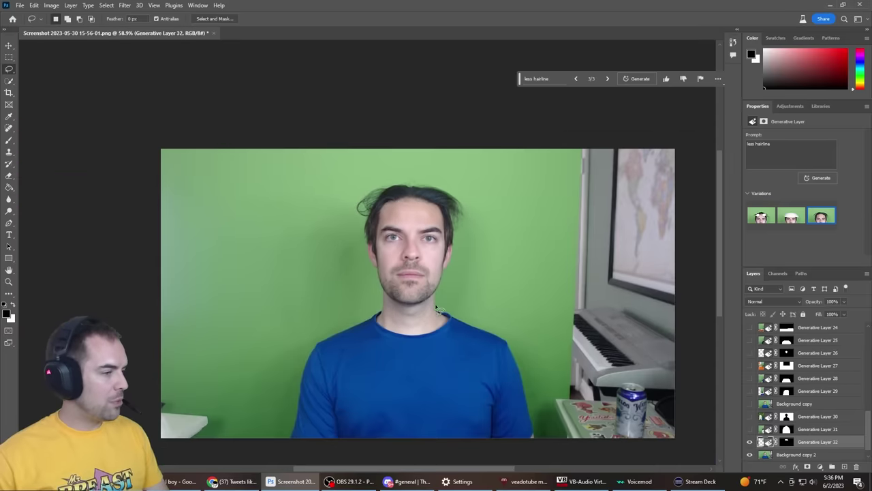
{"action": "scroll", "coordinate": [452, 249], "scroll_direction": "up", "scroll_amount": 1}
{"action": "left_click", "coordinate": [750, 441]}
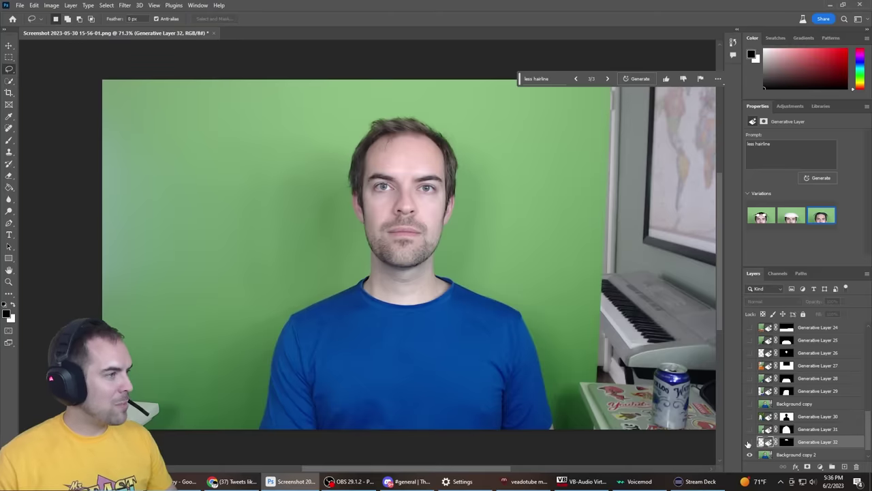
{"action": "left_click", "coordinate": [749, 441]}
{"action": "left_click", "coordinate": [750, 442]}
{"action": "left_click", "coordinate": [750, 441]}
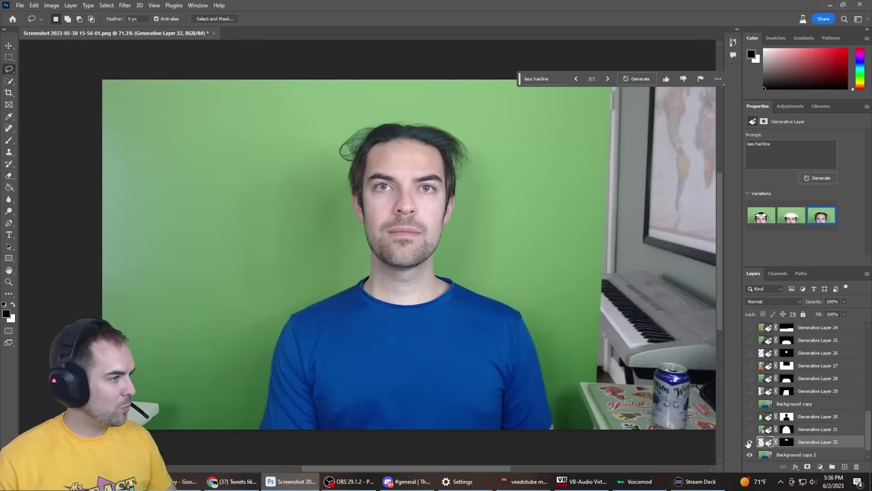
{"action": "left_click", "coordinate": [749, 441]}
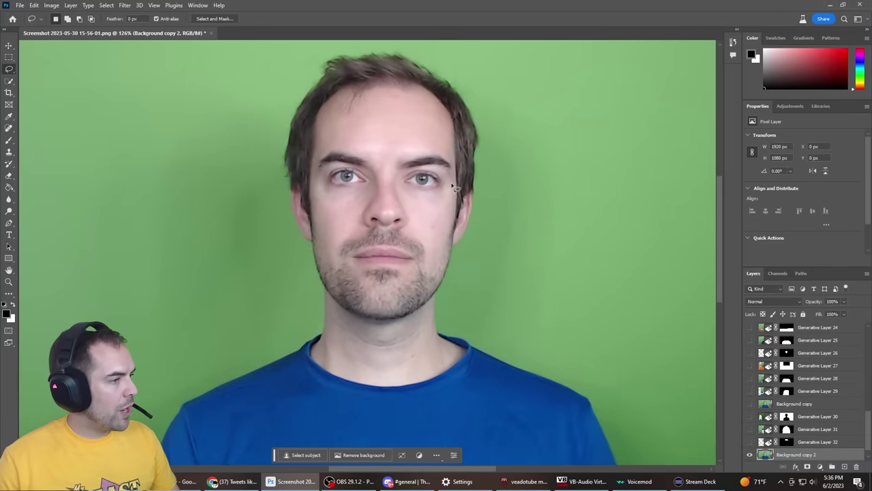
Step: Lasso both ears, generate with prompt 'NO EARS', and browse its variations
{"action": "left_click_drag", "start_coordinate": [455, 187], "coordinate": [452, 185]}
{"action": "left_click", "coordinate": [307, 269]}
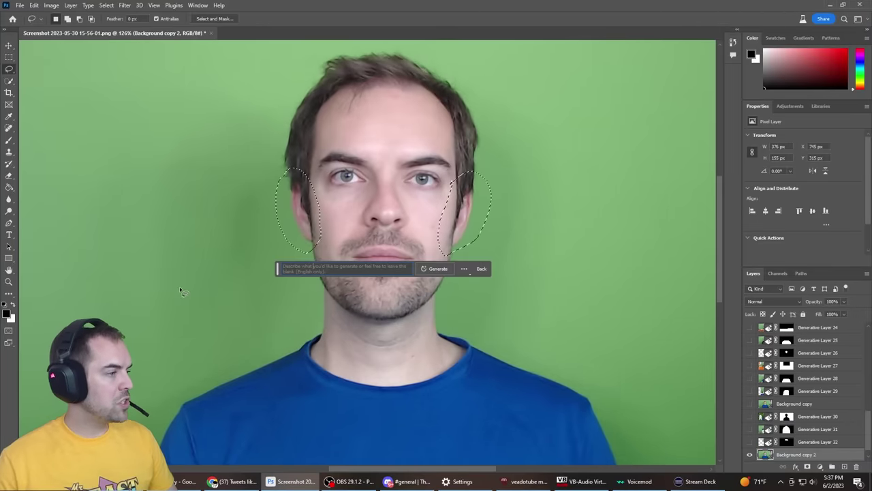
{"action": "type", "text": "remove ears"}
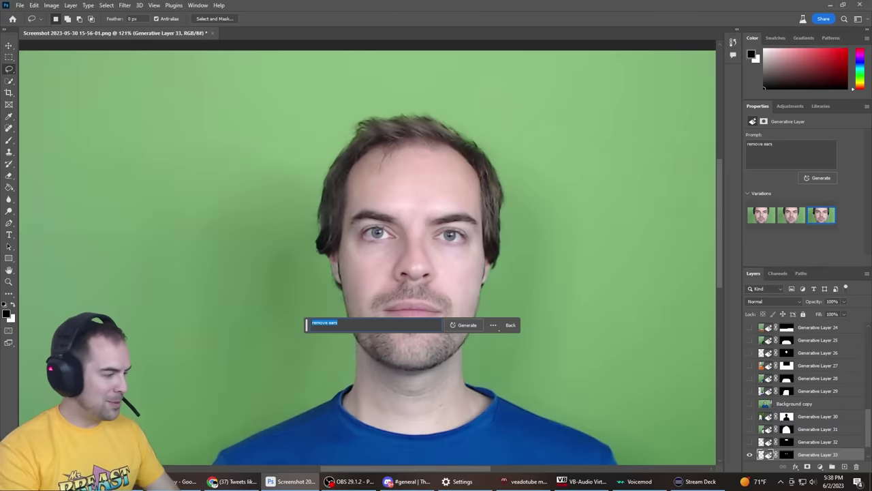
{"action": "type", "text": "EARS"}
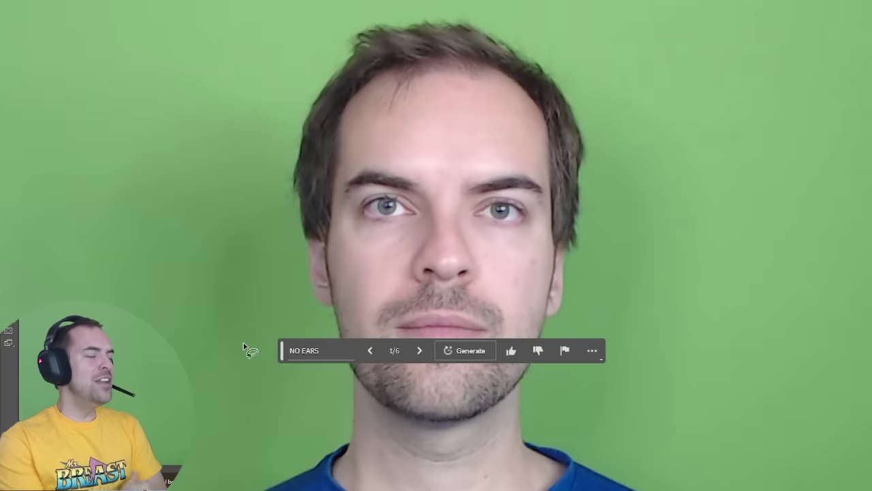
{"action": "left_click", "coordinate": [420, 352]}
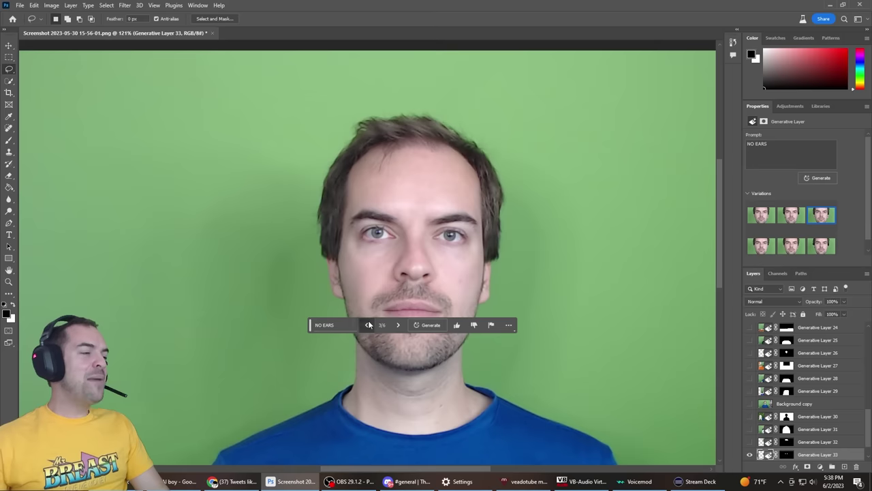
{"action": "left_click_drag", "start_coordinate": [311, 326], "coordinate": [310, 382]}
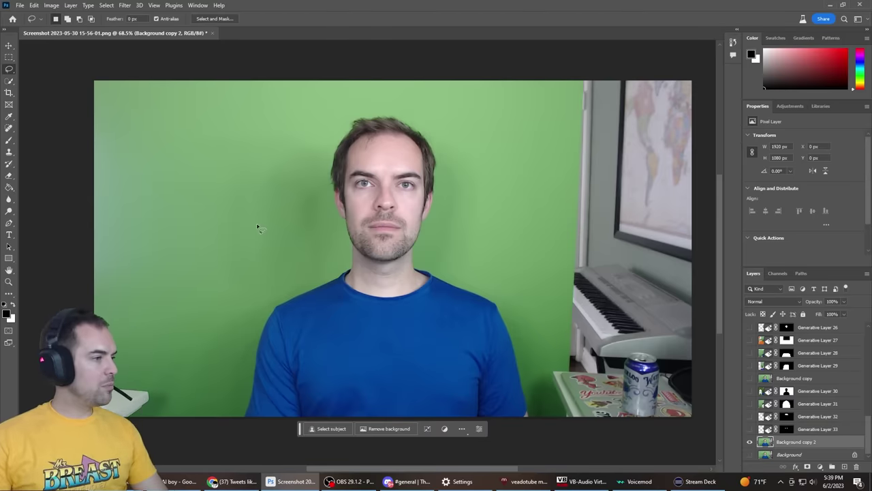
Step: Lasso the space beside the shoulders and generate with the prompt 'give wings'
{"action": "type", "text": "ry"}
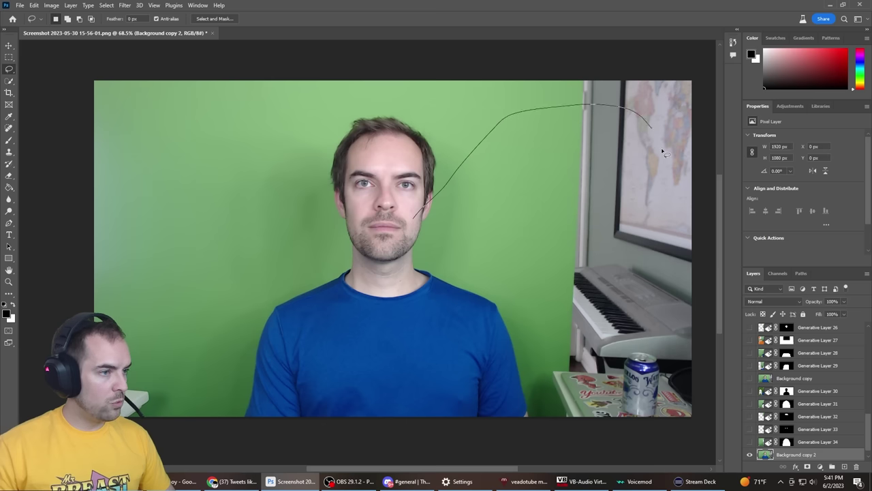
{"action": "mouse_move", "coordinate": [410, 309]}
{"action": "left_mouse_down"}
{"action": "mouse_move", "coordinate": [415, 218]}
{"action": "mouse_move", "coordinate": [321, 132]}
{"action": "mouse_move", "coordinate": [380, 233]}
{"action": "mouse_move", "coordinate": [375, 228]}
{"action": "left_mouse_up"}
{"action": "left_click", "coordinate": [320, 381]}
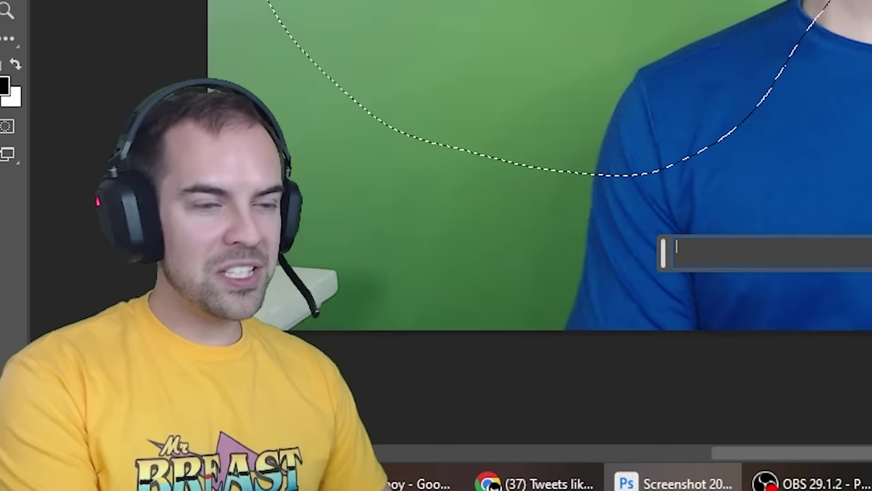
{"action": "type", "text": "give wing"}
{"action": "key", "text": "Return"}
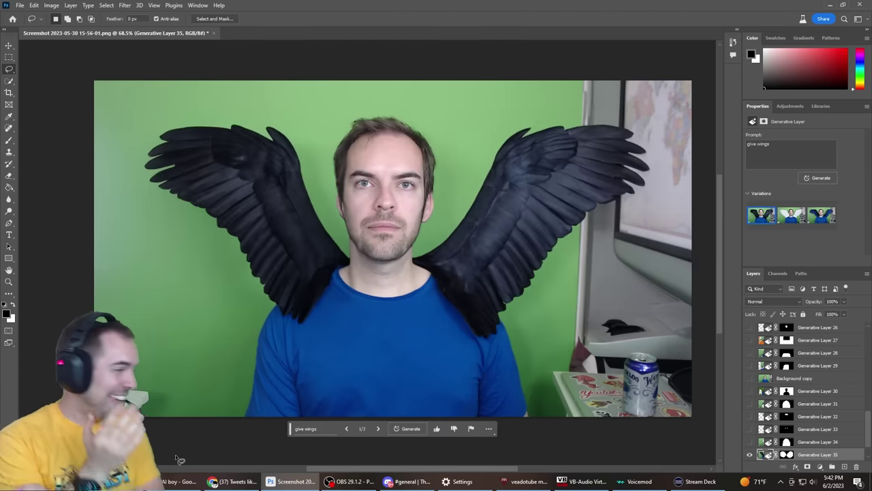
Step: Duplicate the layer with Ctrl+J and compare the white and blue-and-black wing variations
{"action": "key", "text": "v"}
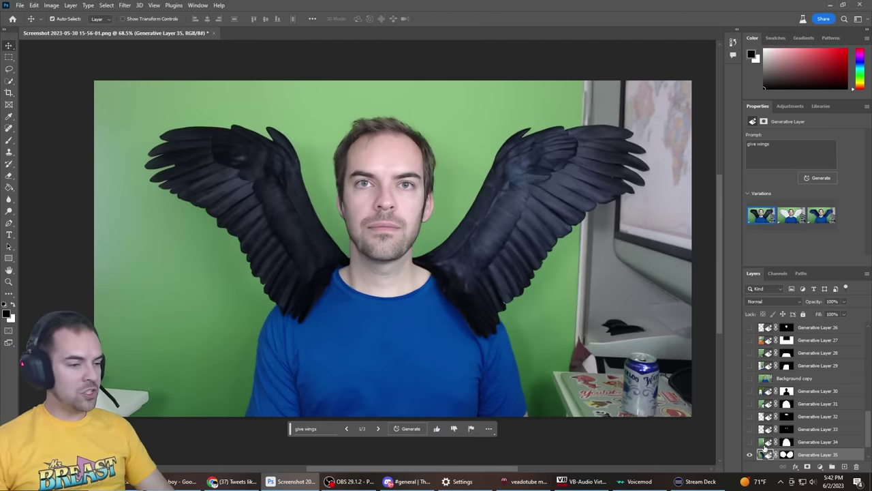
{"action": "key", "text": "ctrl+j"}
{"action": "scroll", "coordinate": [398, 247], "scroll_direction": "up", "scroll_amount": 4}
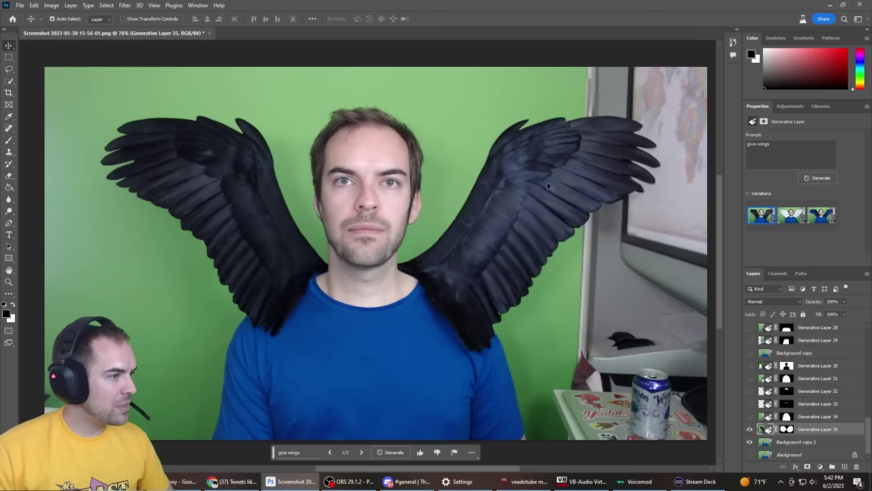
{"action": "left_click", "coordinate": [789, 216]}
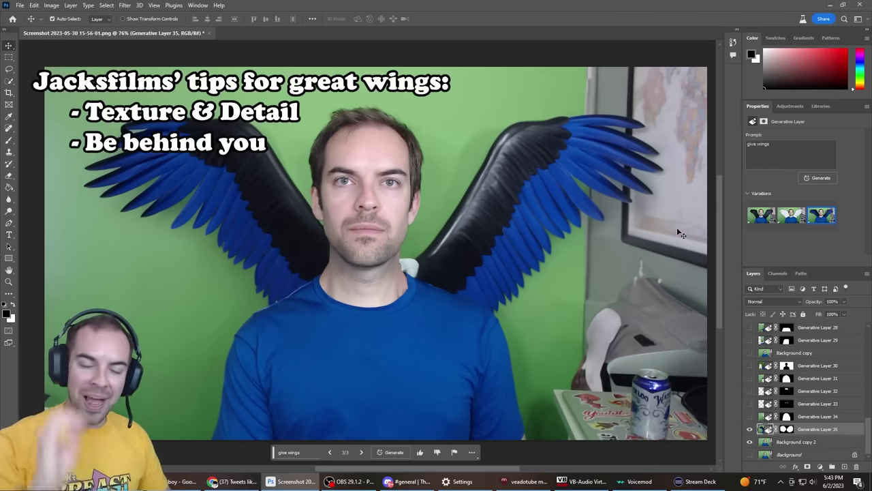
{"action": "scroll", "coordinate": [407, 273], "scroll_direction": "up", "scroll_amount": 3}
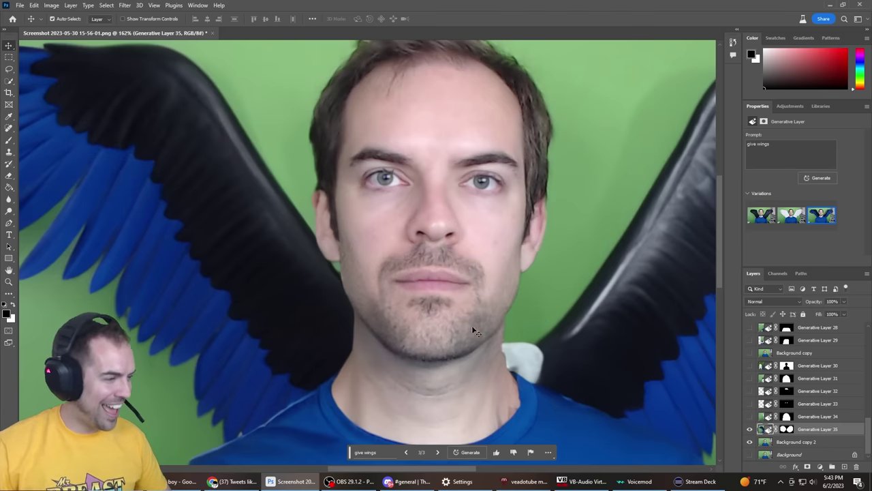
{"action": "scroll", "coordinate": [451, 333], "scroll_direction": "down", "scroll_amount": 2}
{"action": "scroll", "coordinate": [451, 333], "scroll_direction": "down", "scroll_amount": 2}
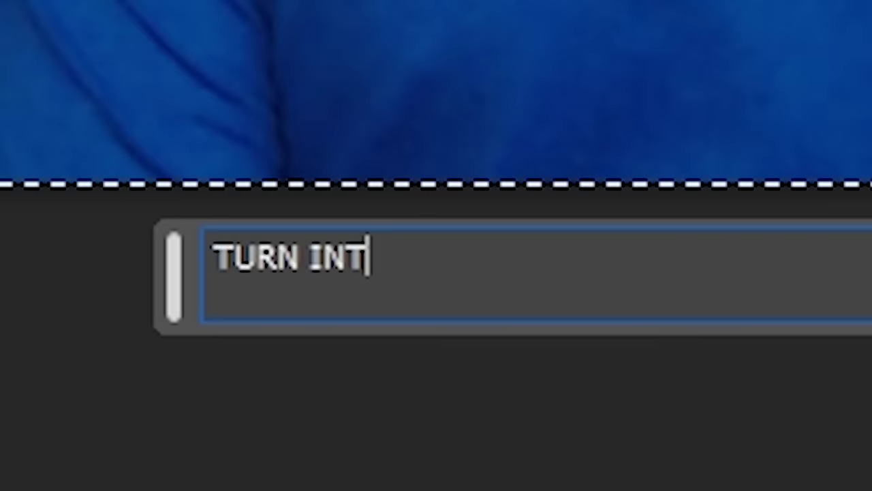
Step: Generate with prompt 'TURN INTO CLOWN' and zoom to inspect the three clown variations
{"action": "type", "text": "O CL"}
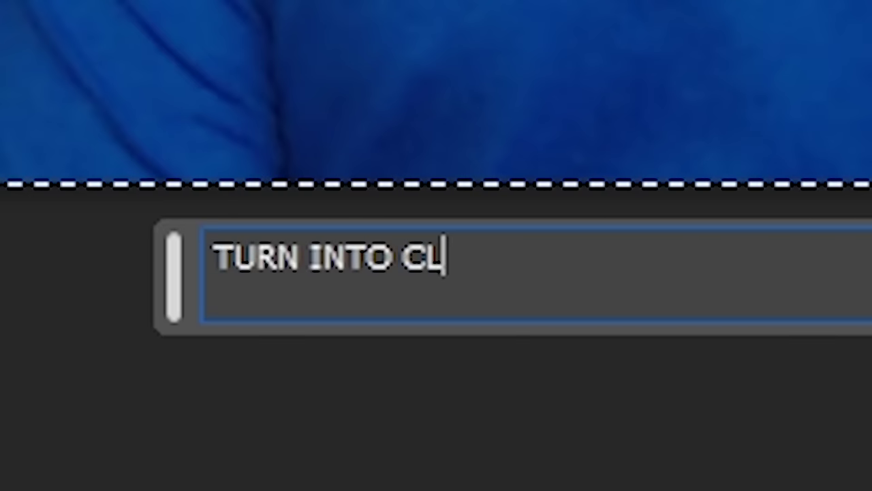
{"action": "type", "text": "OWN"}
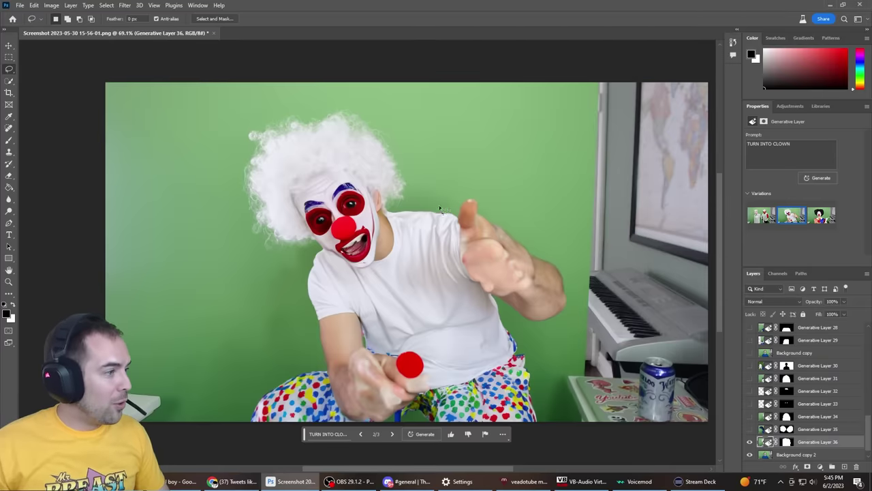
{"action": "scroll", "coordinate": [319, 211], "scroll_direction": "up", "scroll_amount": 5}
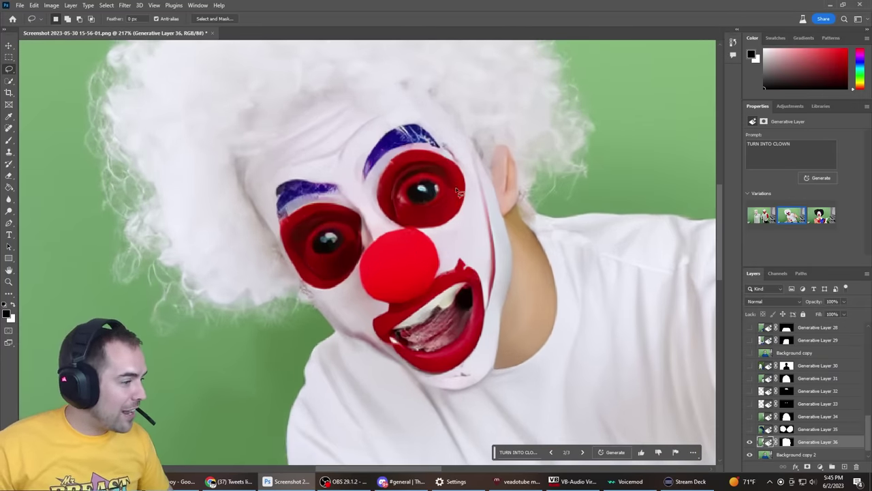
{"action": "scroll", "coordinate": [459, 193], "scroll_direction": "down", "scroll_amount": 5}
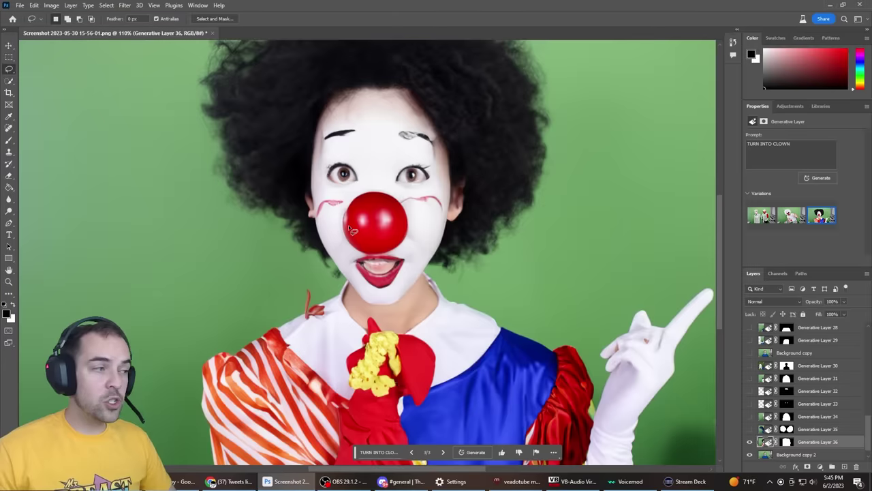
{"action": "scroll", "coordinate": [348, 224], "scroll_direction": "up", "scroll_amount": 3}
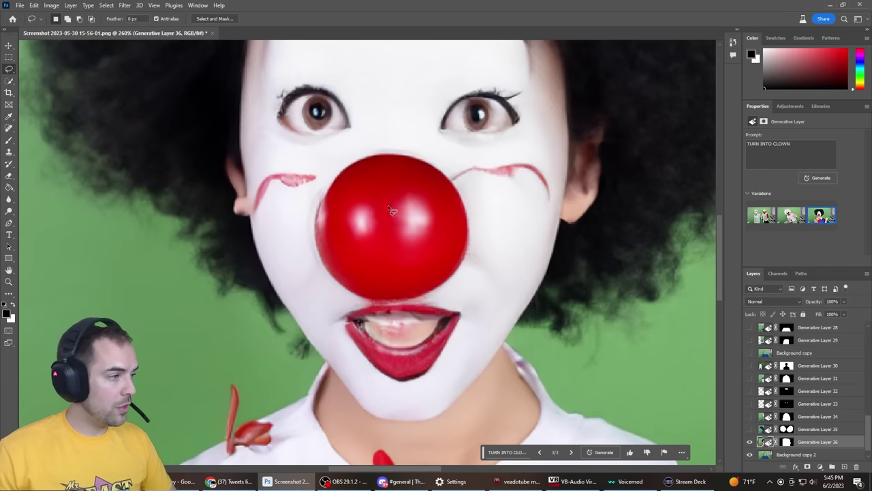
{"action": "scroll", "coordinate": [386, 234], "scroll_direction": "down", "scroll_amount": 5}
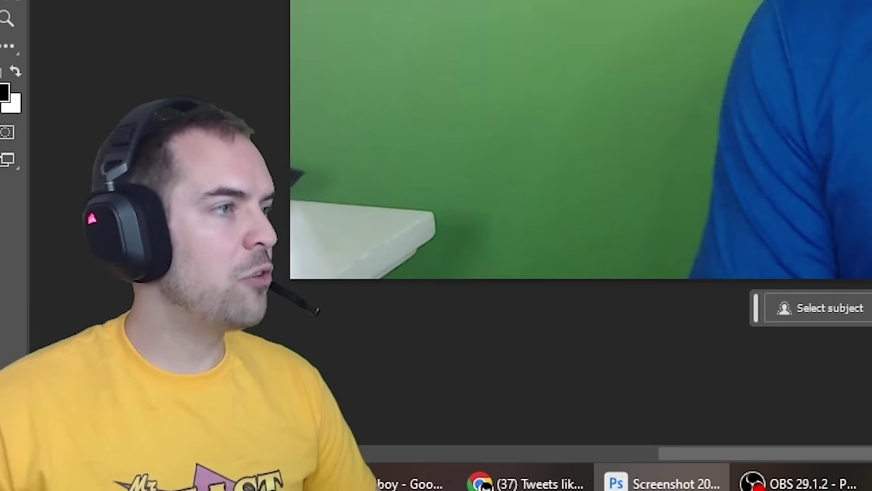
Step: Lasso the man's head and enter the Generative Fill prompt 'clown makeup'
{"action": "scroll", "coordinate": [579, 170], "scroll_direction": "up", "scroll_amount": 3}
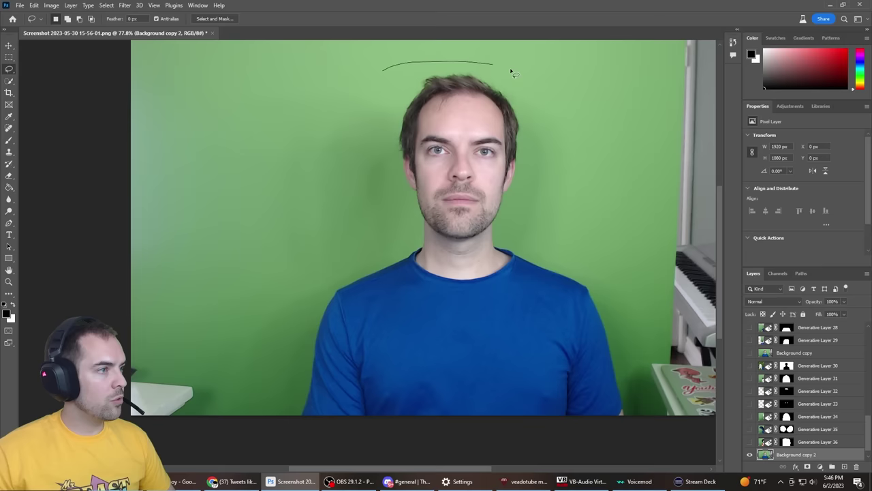
{"action": "left_click_drag", "start_coordinate": [521, 269], "coordinate": [397, 74]}
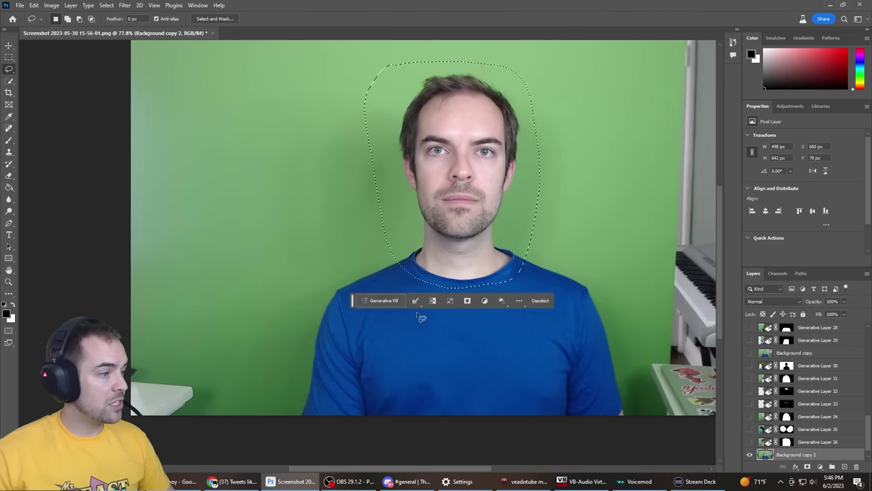
{"action": "left_click", "coordinate": [385, 302]}
{"action": "type", "text": "clown makeup"}
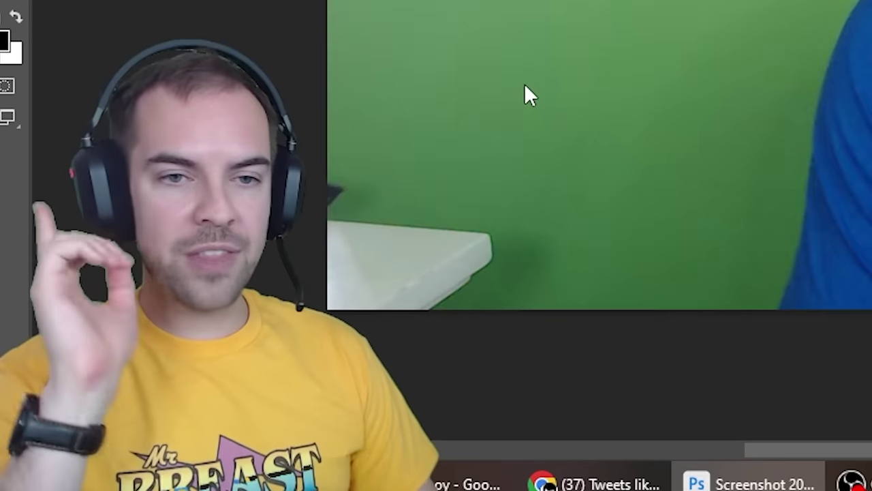
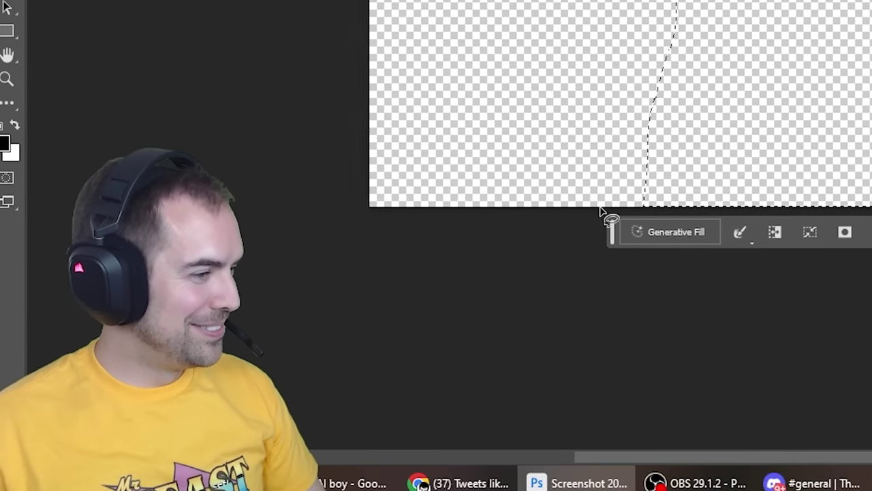
Step: Generate an 'italian plumber' fill in the lassoed area around the man
{"action": "left_click", "coordinate": [337, 360]}
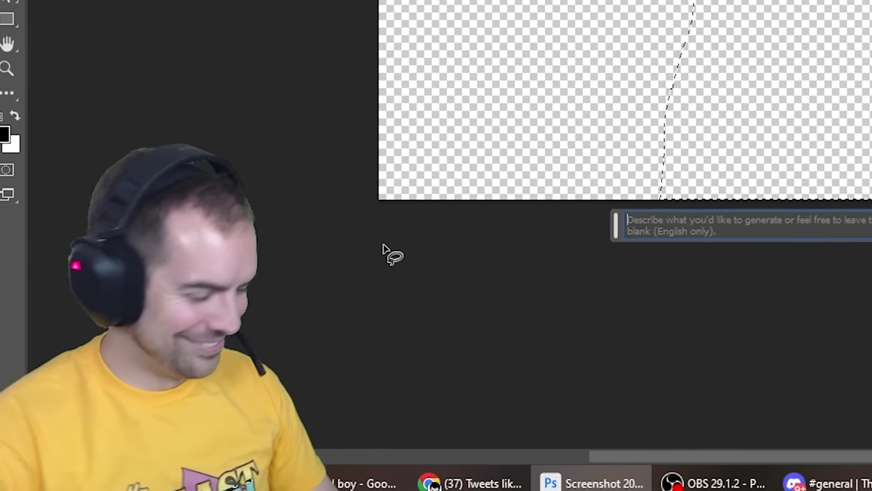
{"action": "type", "text": "italian plubm"}
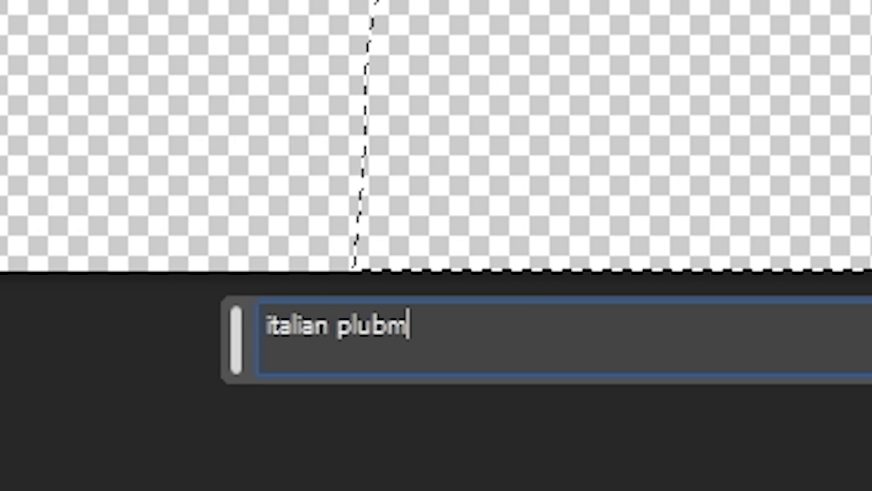
{"action": "key", "text": "BackSpace"}
{"action": "key", "text": "BackSpace"}
{"action": "type", "text": "mber"}
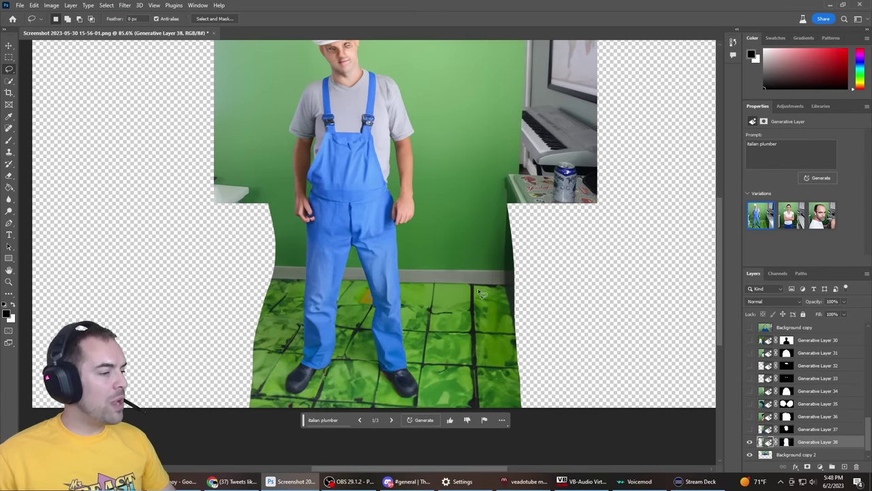
Step: Zoom in and out to inspect the plumber result, then fit the image on screen
{"action": "scroll", "coordinate": [480, 293], "scroll_direction": "up", "scroll_amount": 3}
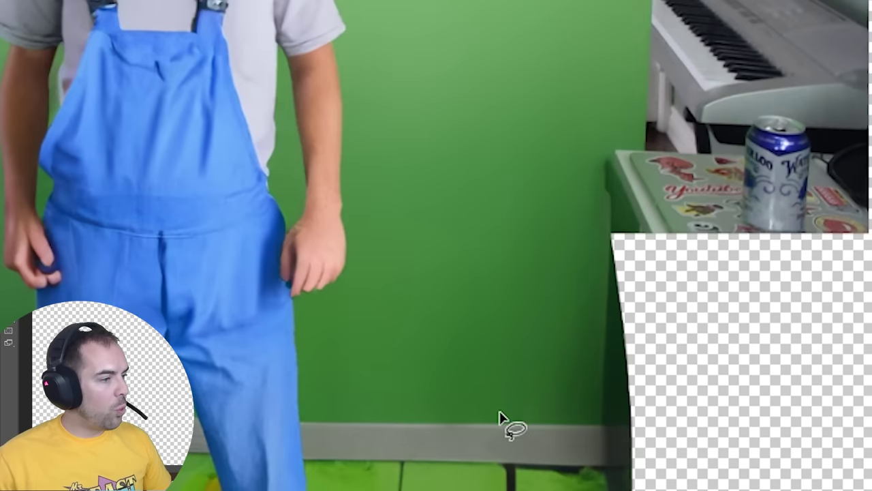
{"action": "scroll", "coordinate": [499, 417], "scroll_direction": "down", "scroll_amount": 2}
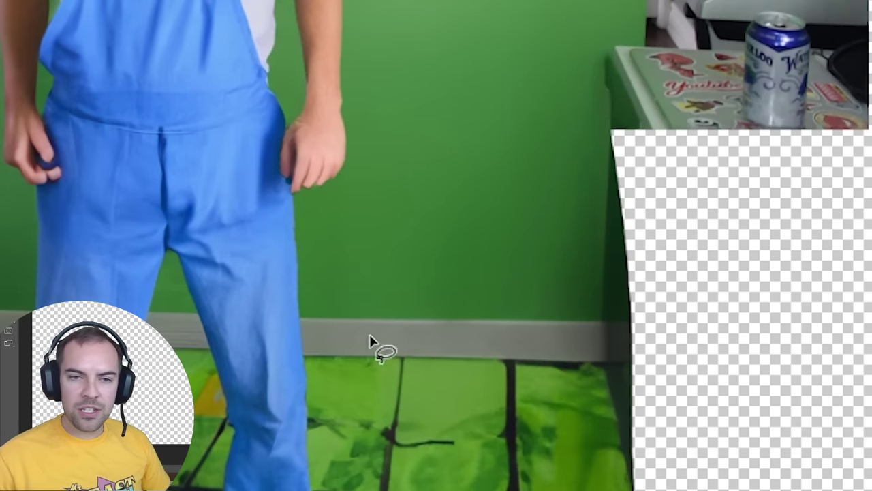
{"action": "scroll", "coordinate": [695, 222], "scroll_direction": "down", "scroll_amount": 3}
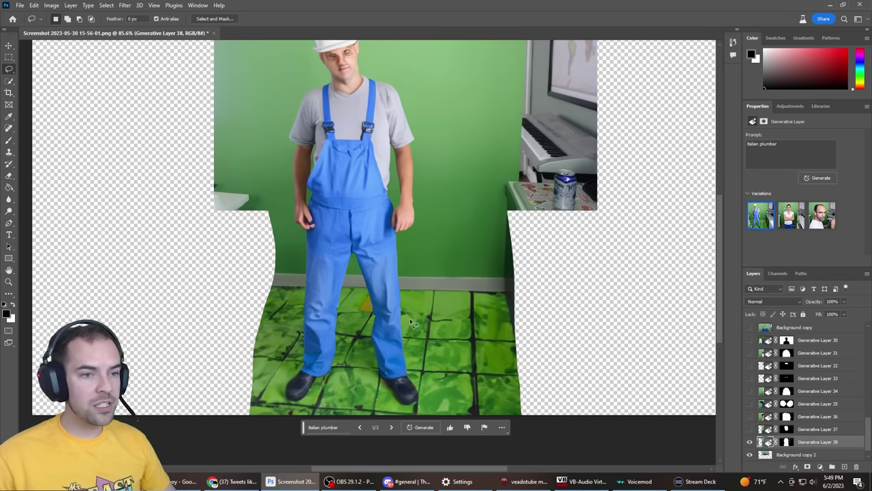
{"action": "scroll", "coordinate": [218, 193], "scroll_direction": "up", "scroll_amount": 5}
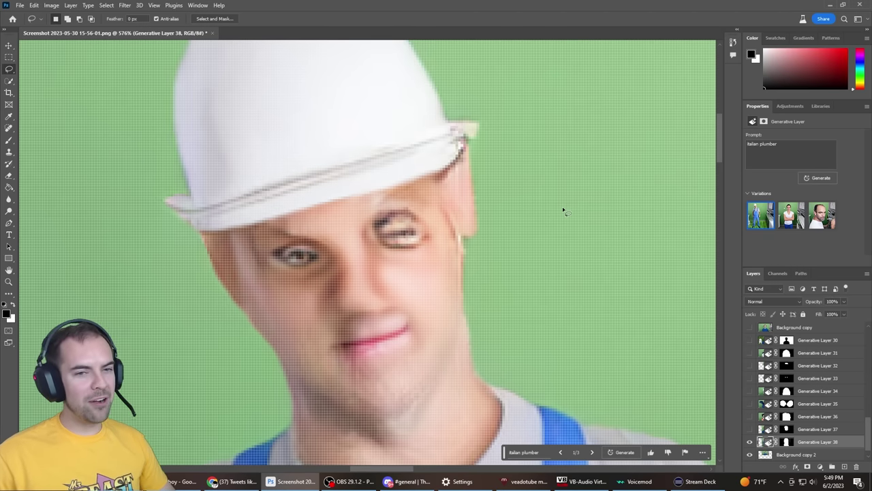
{"action": "scroll", "coordinate": [448, 244], "scroll_direction": "down", "scroll_amount": 5}
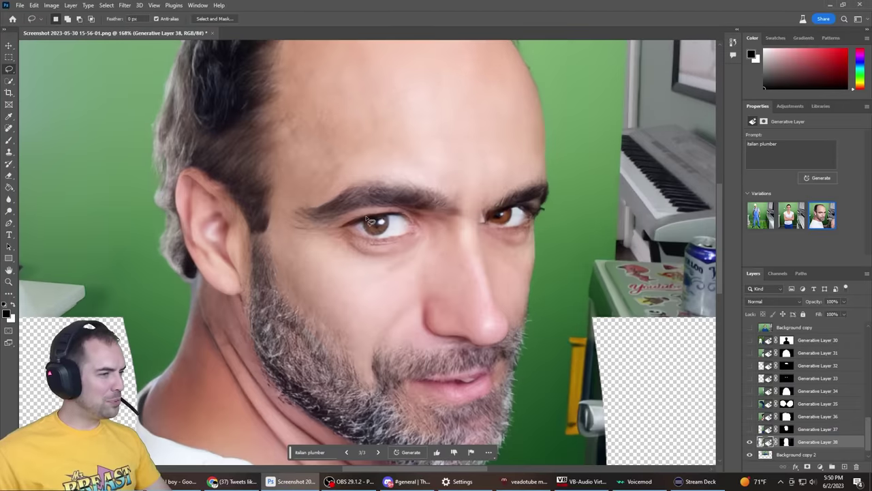
{"action": "key", "text": "ctrl+0"}
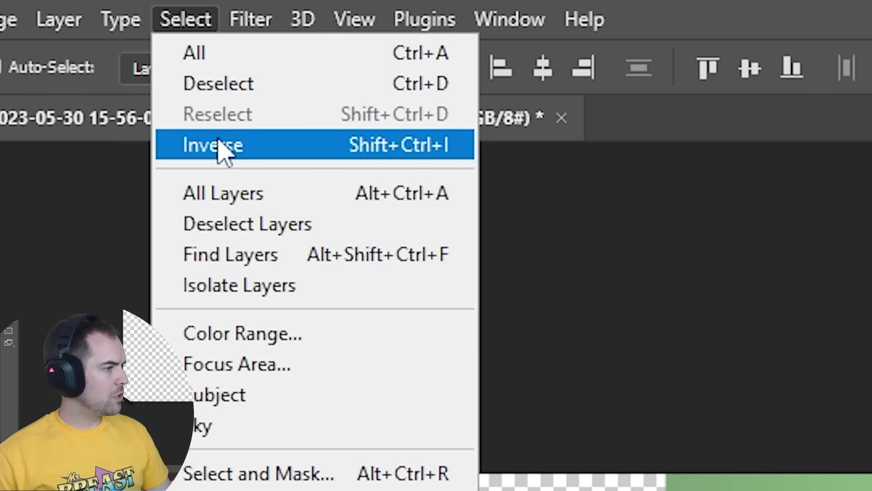
Step: Generate a 'shower bathroom toilet' backdrop around the man and zoom out to view it
{"action": "type", "text": "bathroom to"}
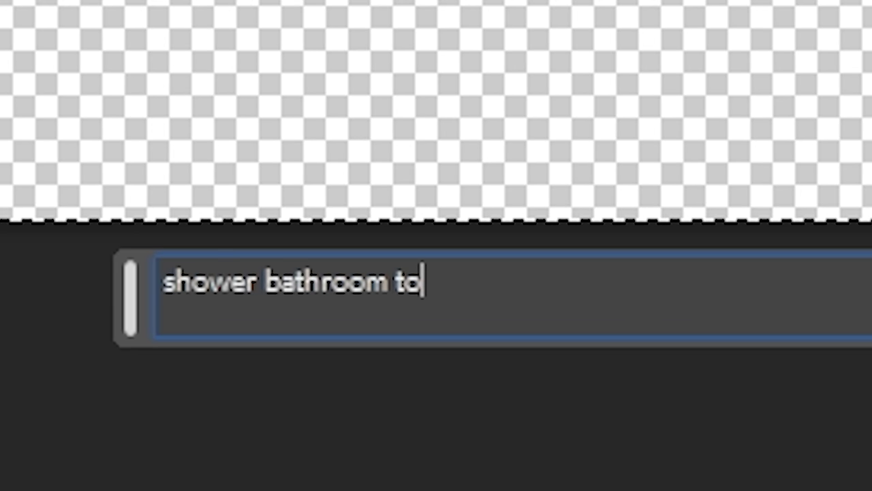
{"action": "type", "text": "ilet"}
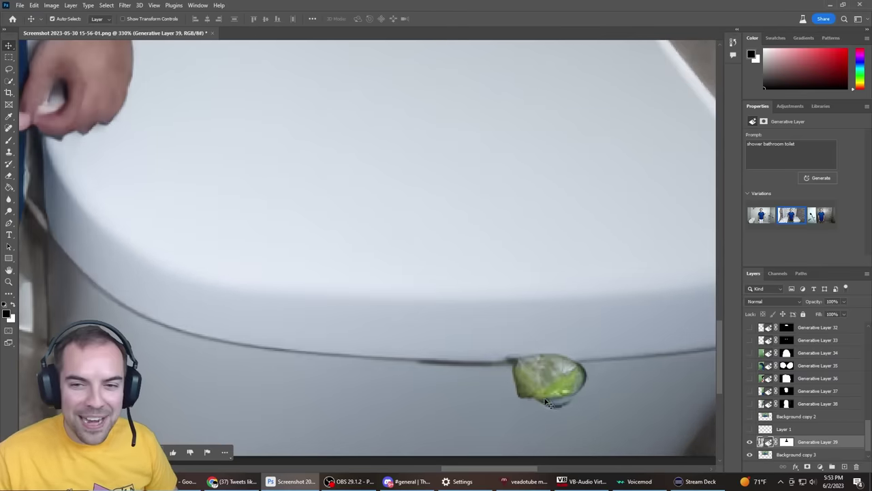
{"action": "scroll", "coordinate": [327, 307], "scroll_direction": "down", "scroll_amount": 5}
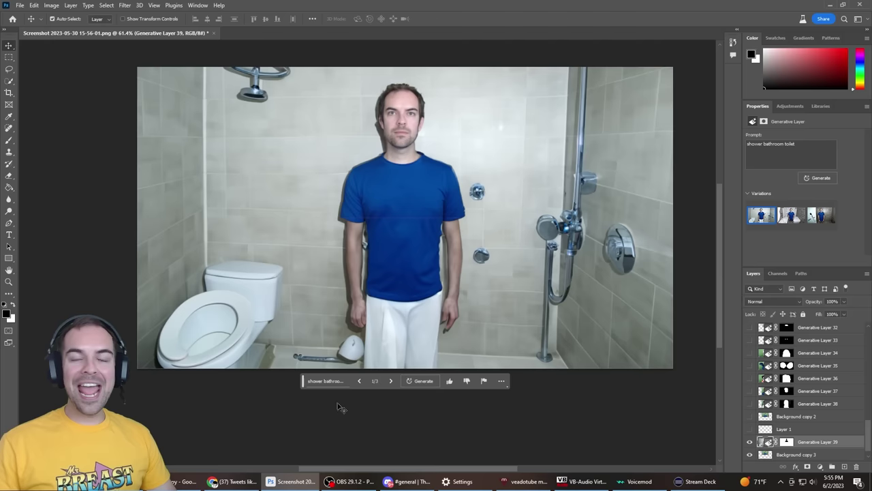
Step: Hide the generated layers to restore the original photo, then view the second and third teeth variations
{"action": "left_click_drag", "start_coordinate": [749, 446], "coordinate": [755, 457]}
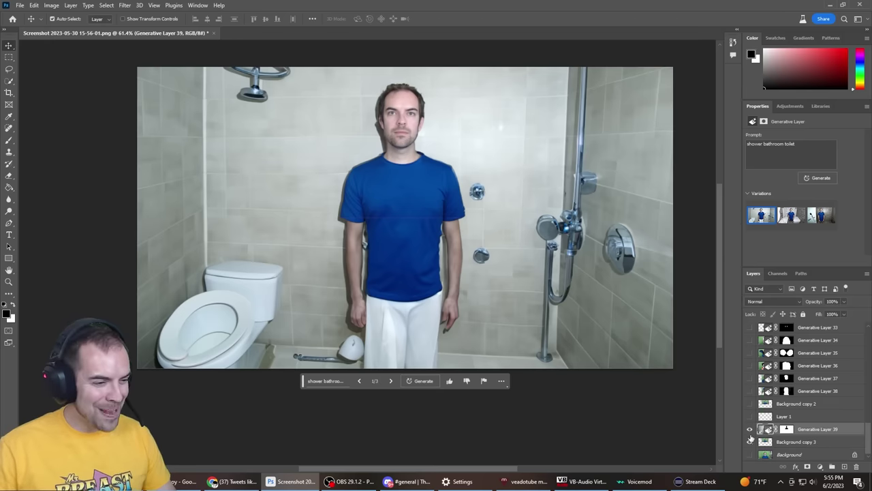
{"action": "left_click", "coordinate": [749, 454]}
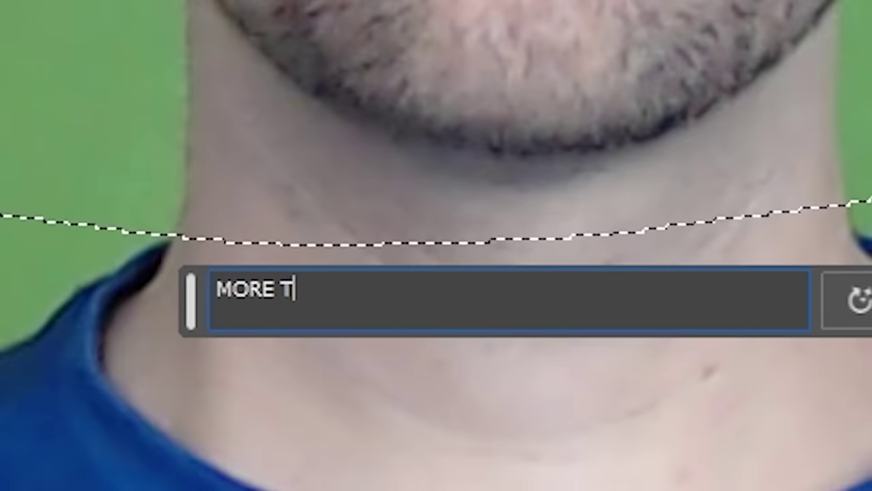
{"action": "type", "text": "EE"}
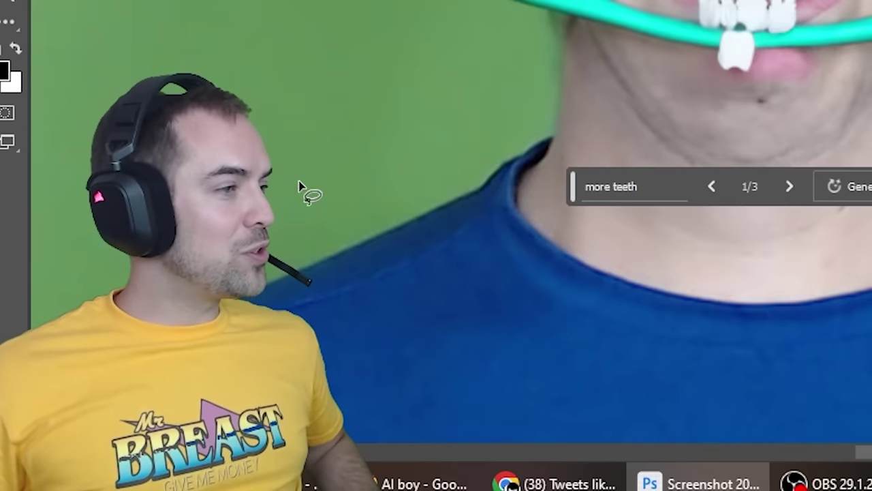
{"action": "left_click", "coordinate": [365, 310]}
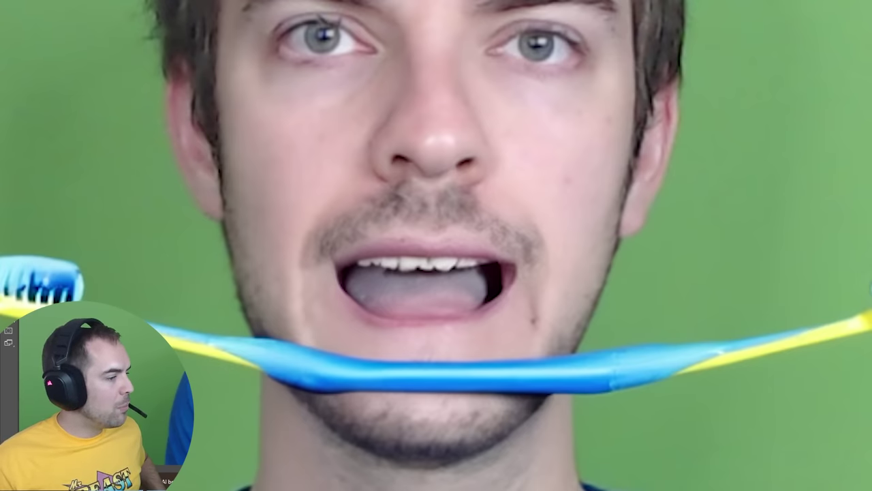
{"action": "left_click", "coordinate": [366, 309]}
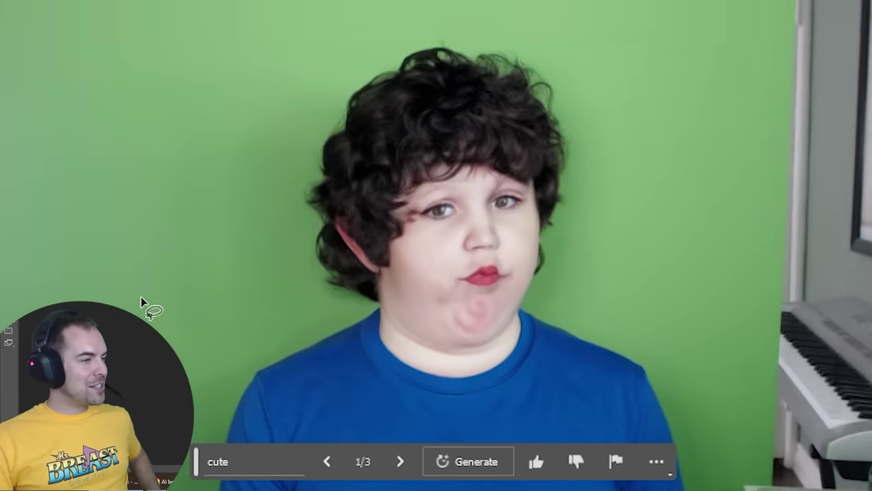
Step: Cycle through all three 'cute' face variations on the man's head
{"action": "left_click", "coordinate": [398, 442]}
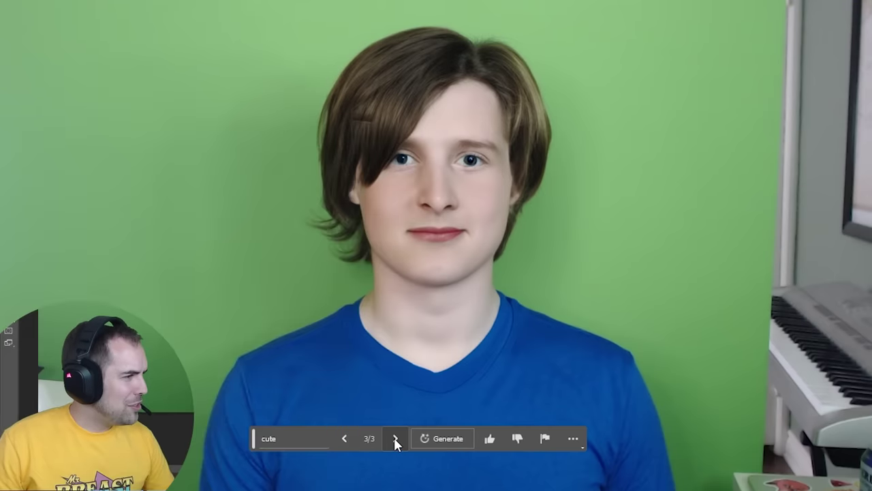
{"action": "left_click", "coordinate": [395, 439]}
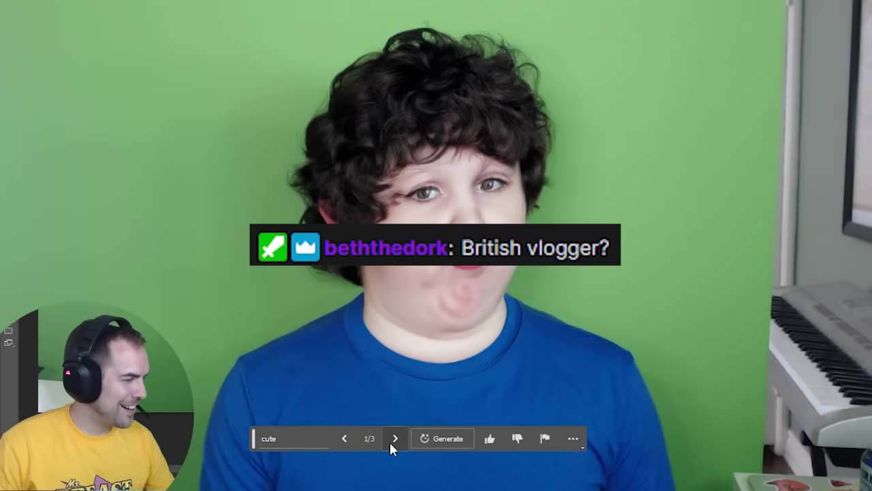
{"action": "left_click", "coordinate": [390, 443]}
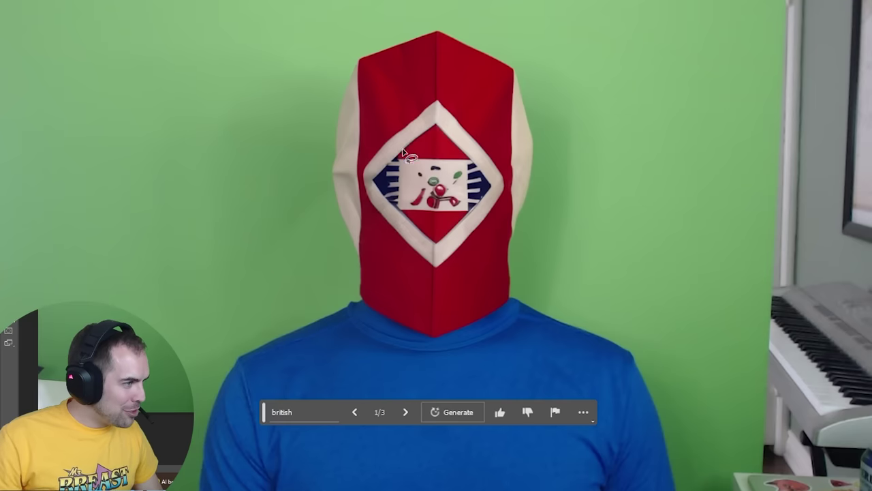
Step: View the second and third 'british' variations, then flip through the 'handsome' face variations
{"action": "left_click", "coordinate": [411, 414]}
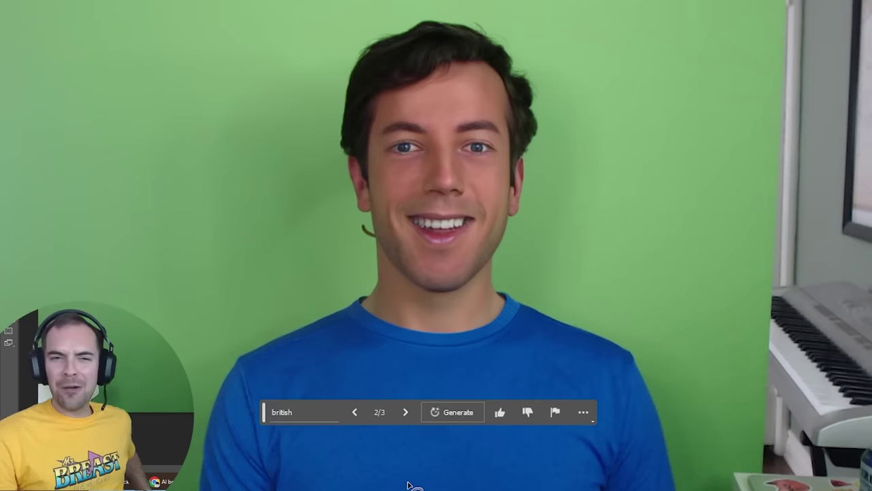
{"action": "left_click", "coordinate": [405, 412]}
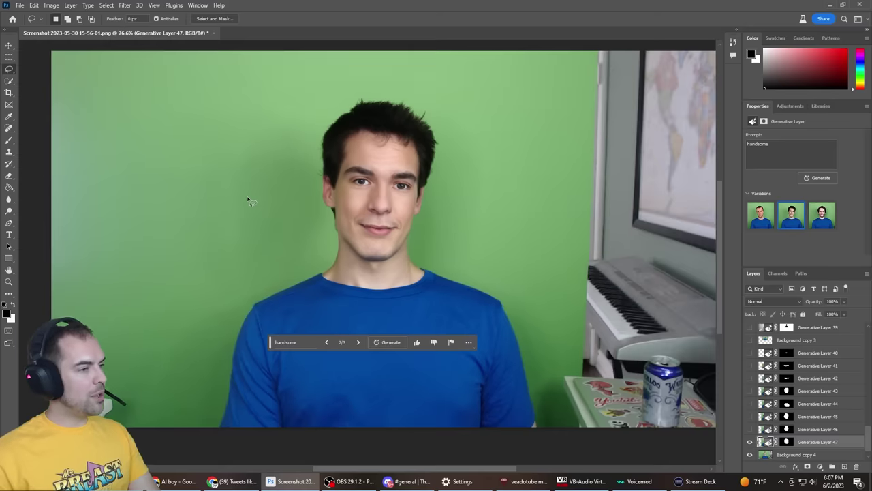
{"action": "left_click", "coordinate": [359, 342]}
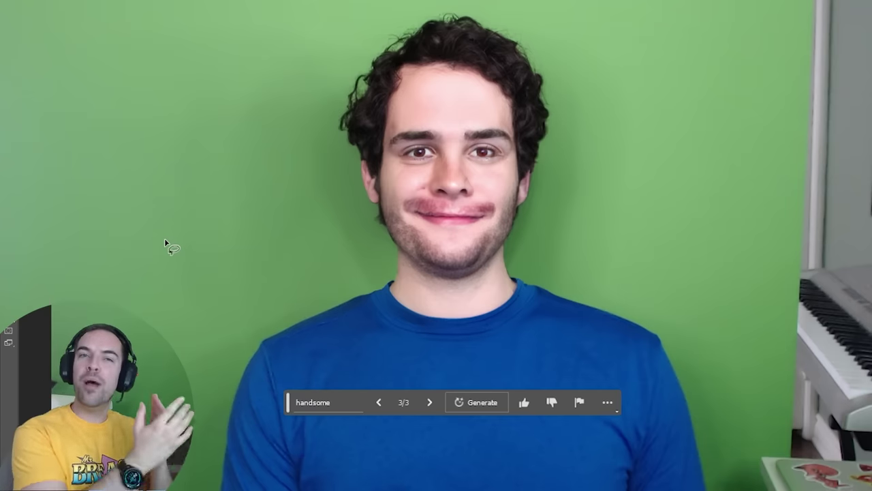
{"action": "left_click", "coordinate": [428, 400]}
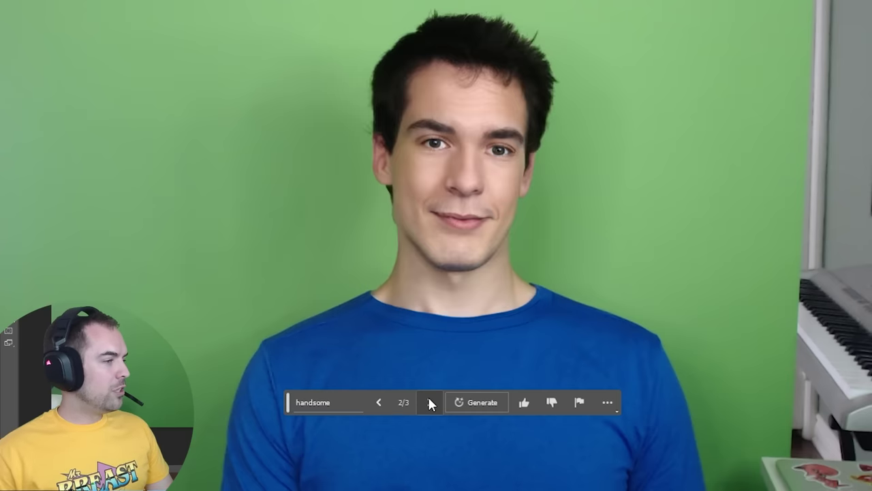
{"action": "left_click", "coordinate": [430, 402]}
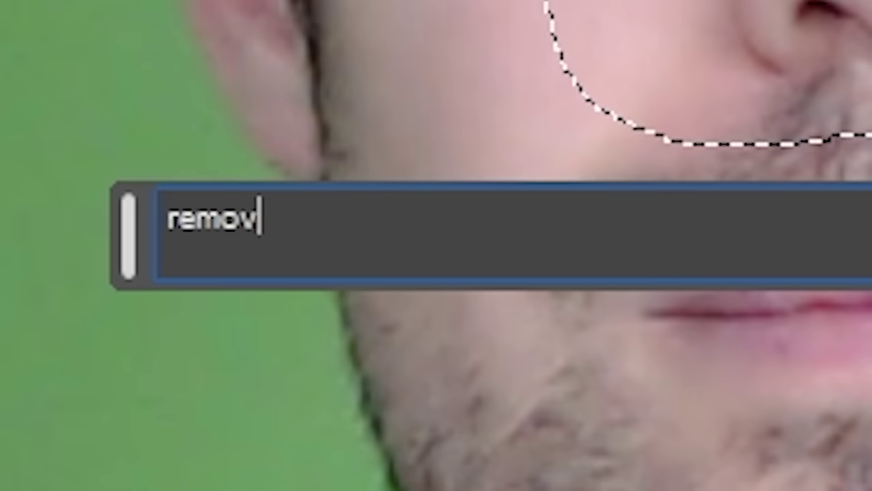
Step: Finish the 'remove nose' prompt and drag the prompt bar off the face
{"action": "type", "text": "e nose"}
{"action": "left_click_drag", "start_coordinate": [278, 317], "coordinate": [281, 466]}
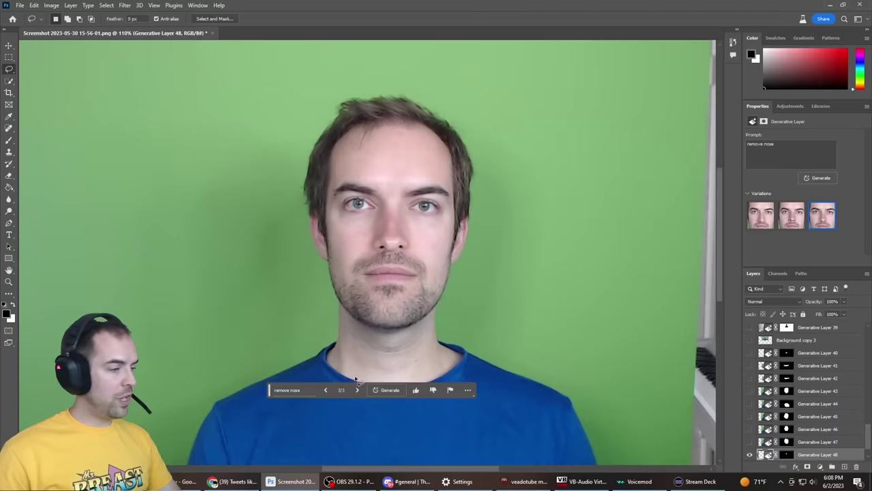
Step: Lasso around the man's face to prepare the 'sad' fill
{"action": "left_click_drag", "start_coordinate": [338, 160], "coordinate": [346, 291]}
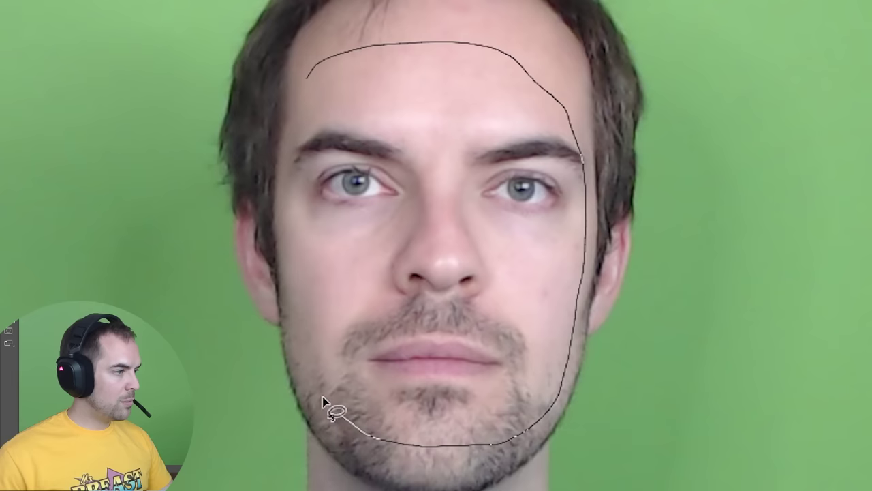
{"action": "left_click_drag", "start_coordinate": [324, 73], "coordinate": [314, 70]}
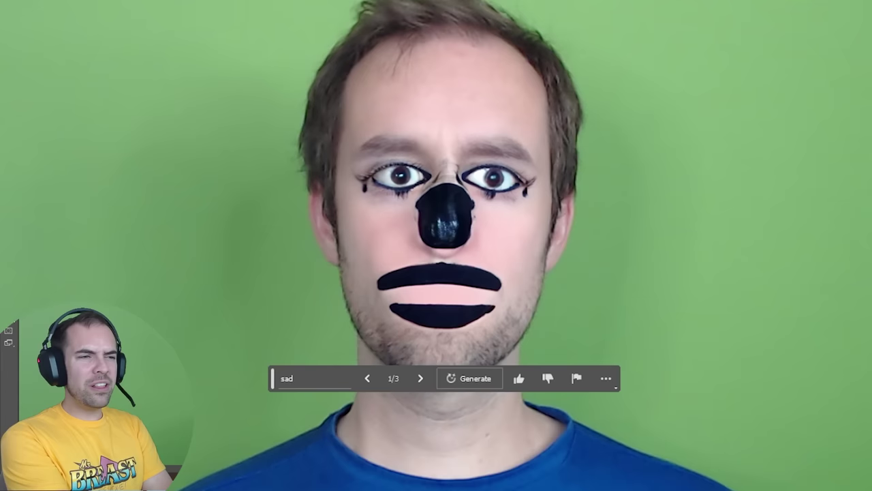
Step: Show the next sad variation, regenerate the face with a 'cry' prompt, and reveal the result
{"action": "left_click", "coordinate": [420, 379]}
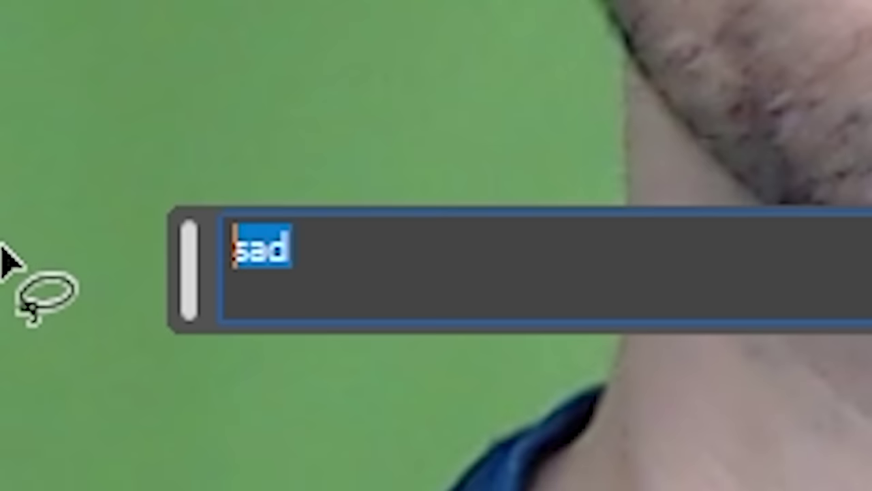
{"action": "type", "text": "cry"}
{"action": "key", "text": "Return"}
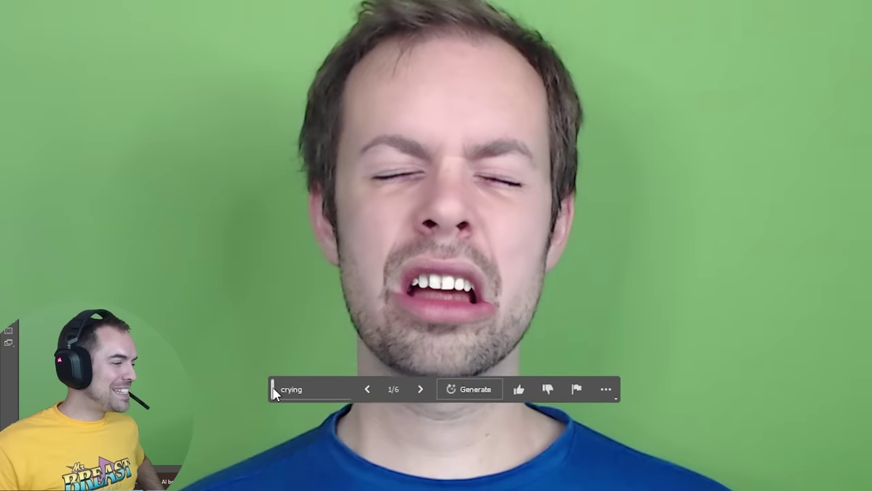
{"action": "left_click_drag", "start_coordinate": [273, 379], "coordinate": [275, 461]}
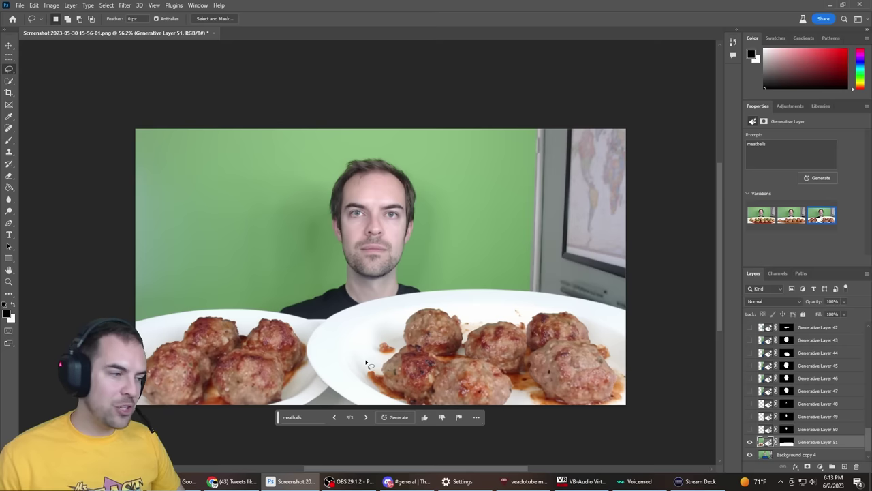
Step: Return to the first meatballs variation and lasso the head for a new fill
{"action": "left_click", "coordinate": [365, 418]}
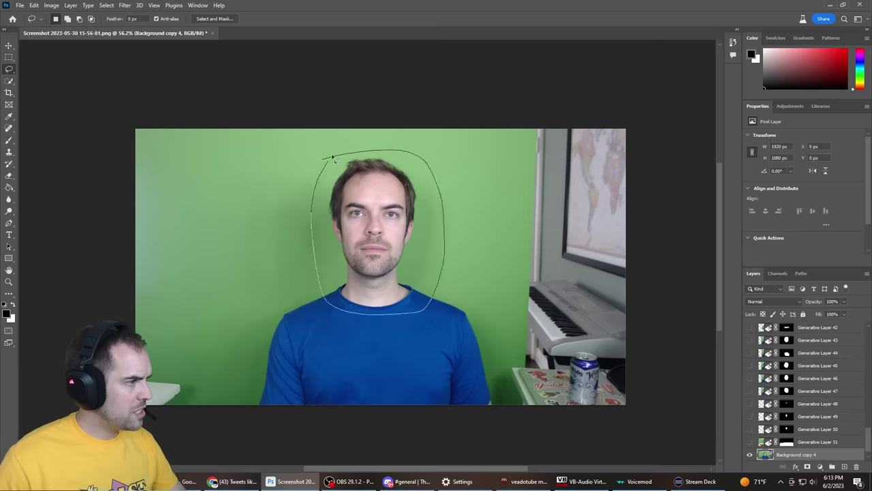
{"action": "left_click_drag", "start_coordinate": [333, 158], "coordinate": [325, 158]}
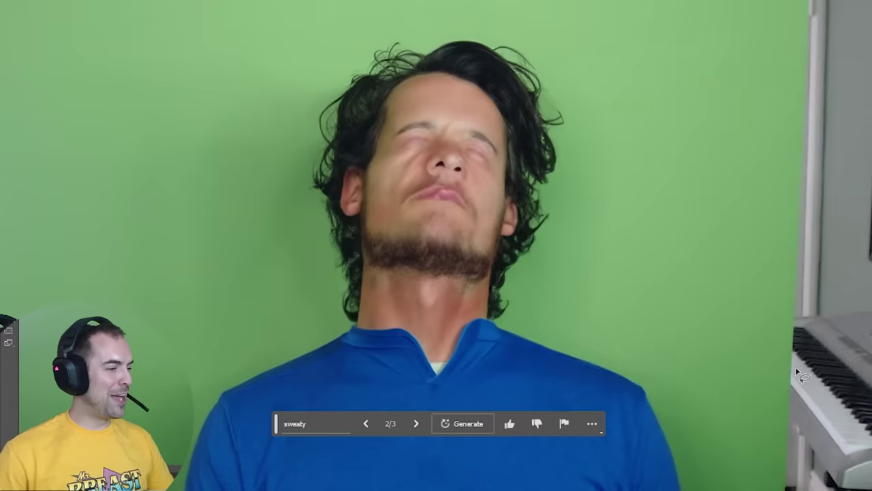
Step: Cycle through the 'sweaty' Generative Fill variations, ending on the towel-capped screaming man
{"action": "left_click", "coordinate": [415, 423]}
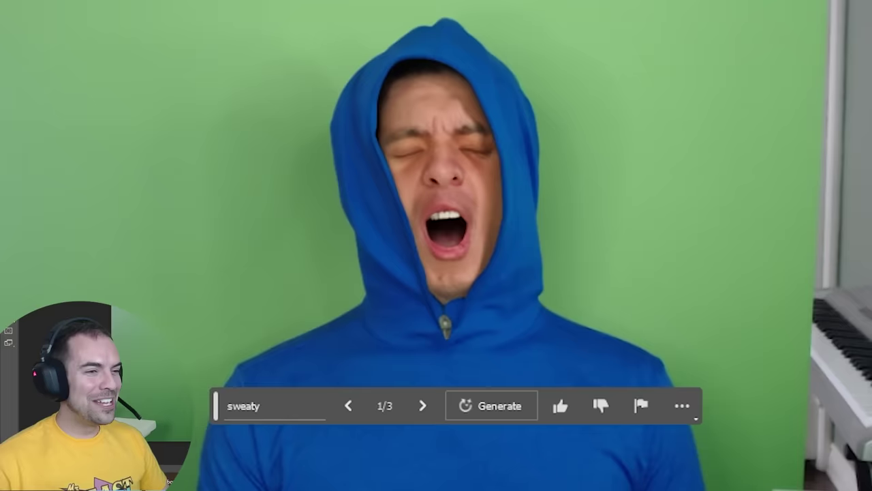
{"action": "left_click", "coordinate": [422, 405]}
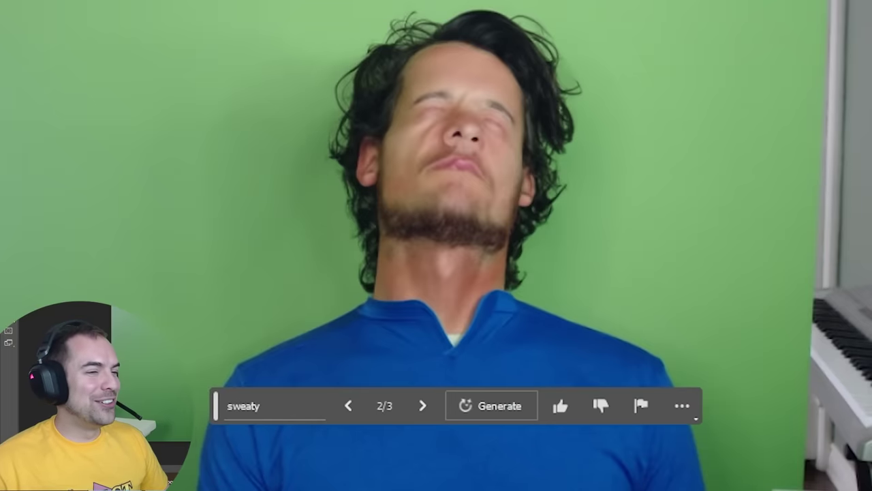
{"action": "left_click", "coordinate": [422, 405]}
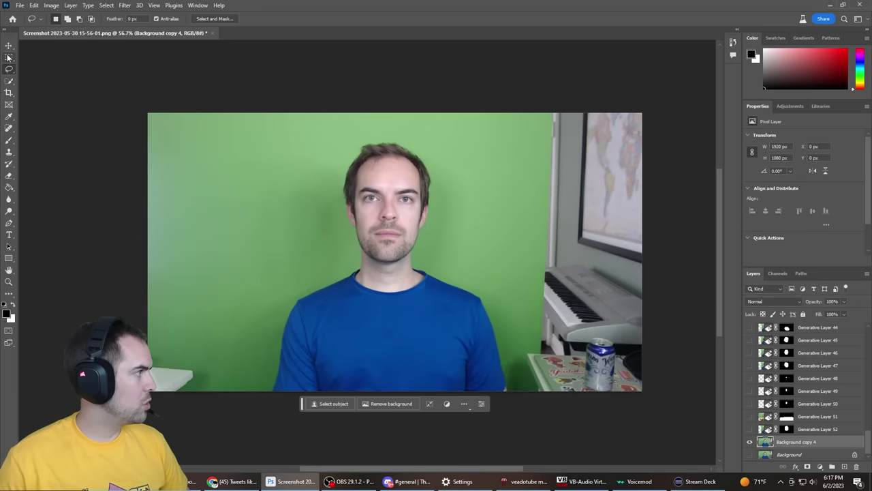
Step: Select the whole 1920×1080 canvas and generate 'turn into Beatles album cover'
{"action": "left_click_drag", "start_coordinate": [145, 110], "coordinate": [677, 460]}
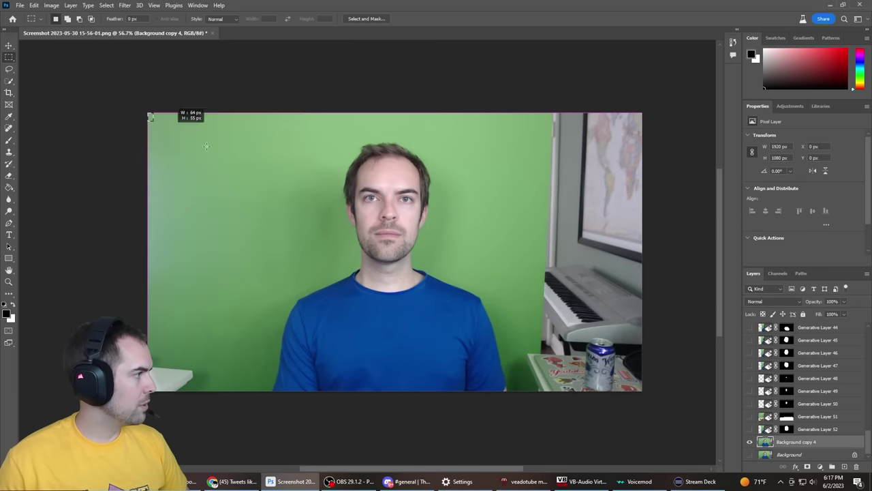
{"action": "type", "text": "turn "}
{"action": "type", "text": "into B"}
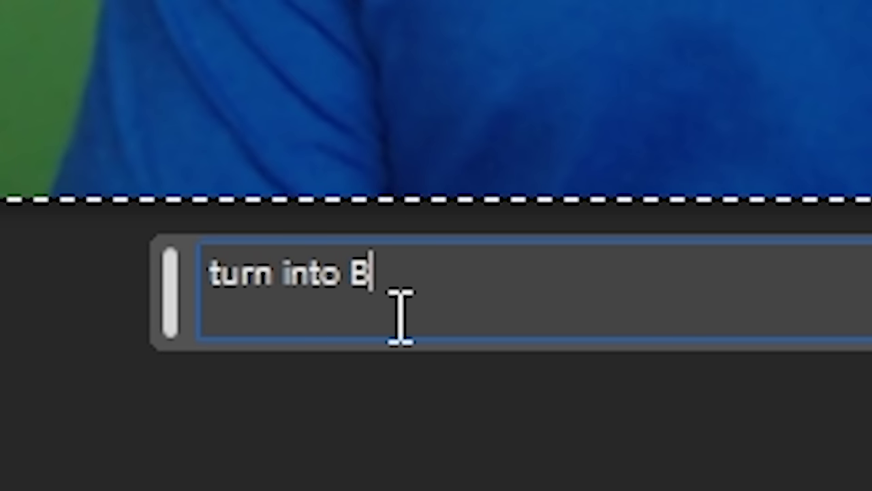
{"action": "type", "text": "eatles album cov"}
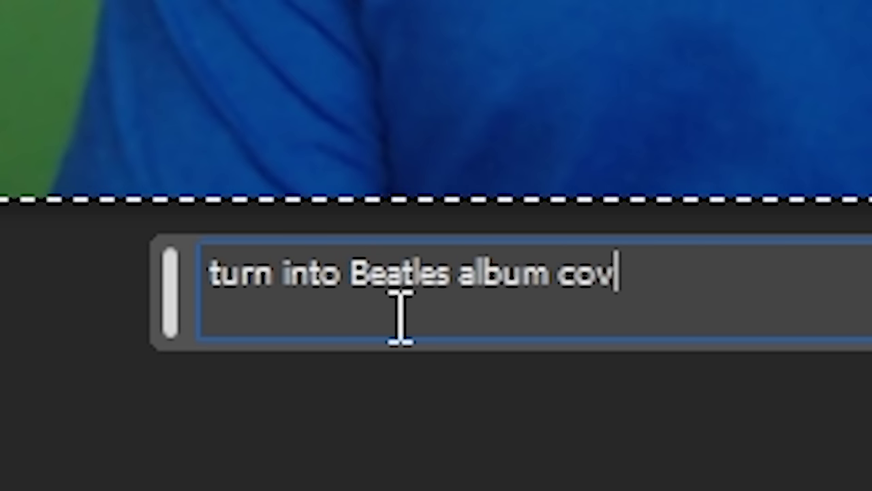
{"action": "type", "text": "er"}
{"action": "key", "text": "Return"}
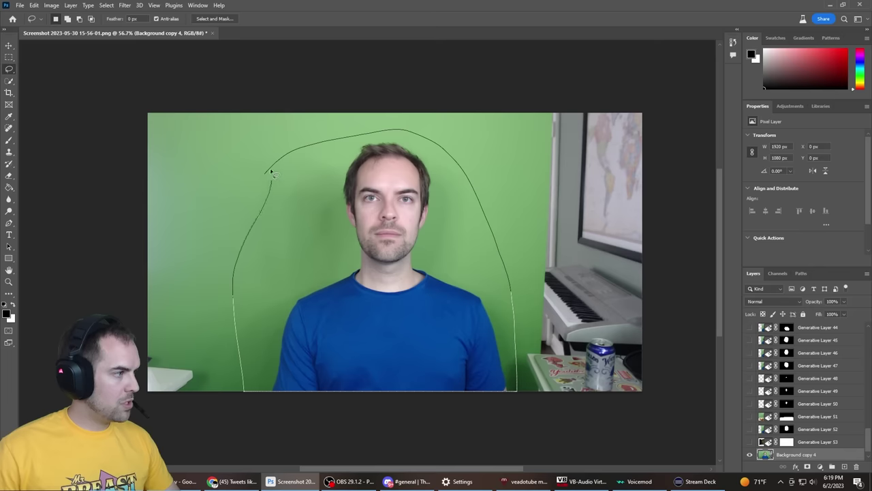
Step: Lasso around the man and enter the Generative Fill prompt 'youtube thumbnail'
{"action": "left_click_drag", "start_coordinate": [264, 187], "coordinate": [271, 162]}
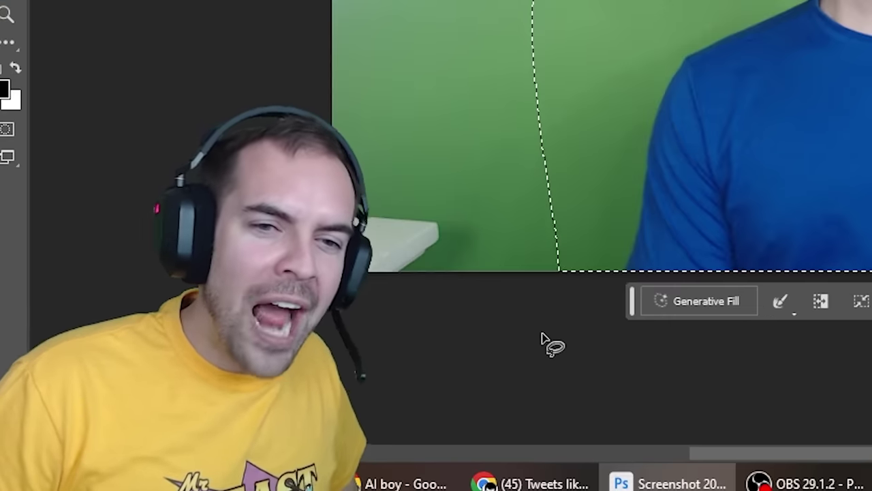
{"action": "left_click", "coordinate": [706, 301]}
{"action": "type", "text": "youtu"}
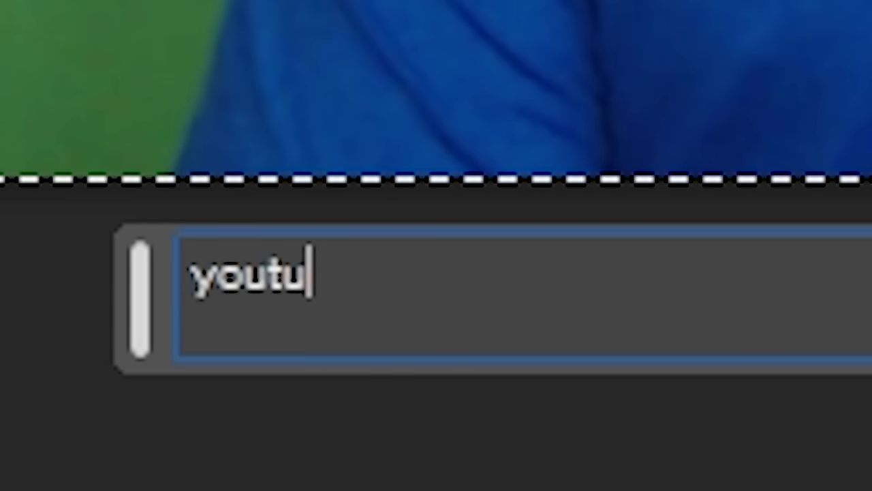
{"action": "type", "text": "be thumbnail"}
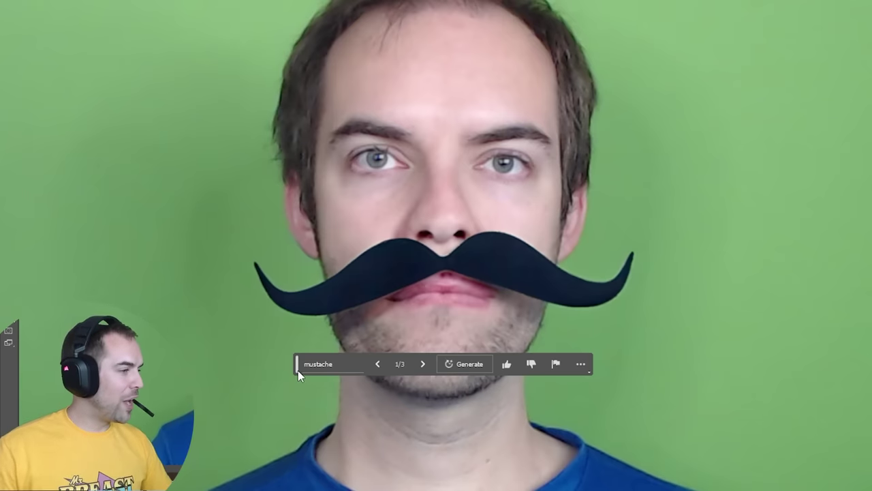
Step: Move the task bar down to reveal the black handlebar mustache variation
{"action": "left_click_drag", "start_coordinate": [297, 370], "coordinate": [290, 446]}
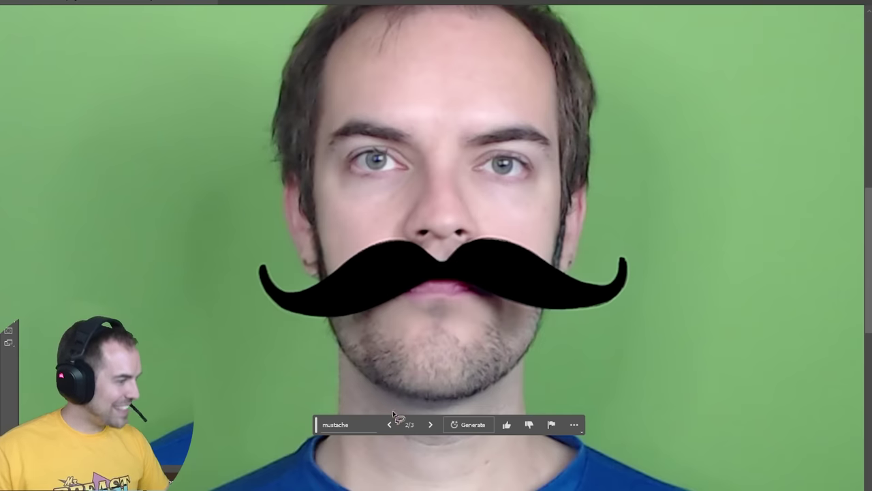